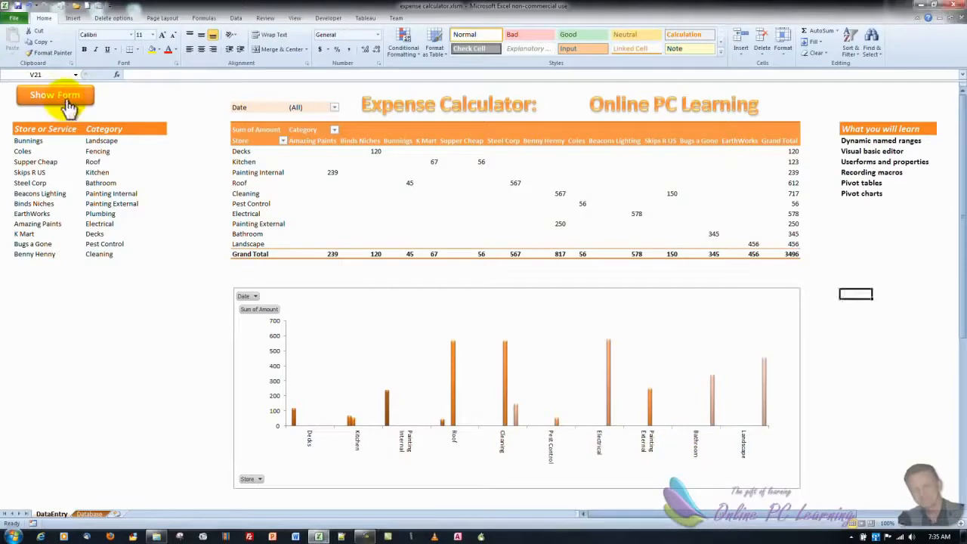
# Step: Fill in the expense form with category Fencing, store Steel Corp, amount 345 and description "steel"
pyautogui.click(65, 99)
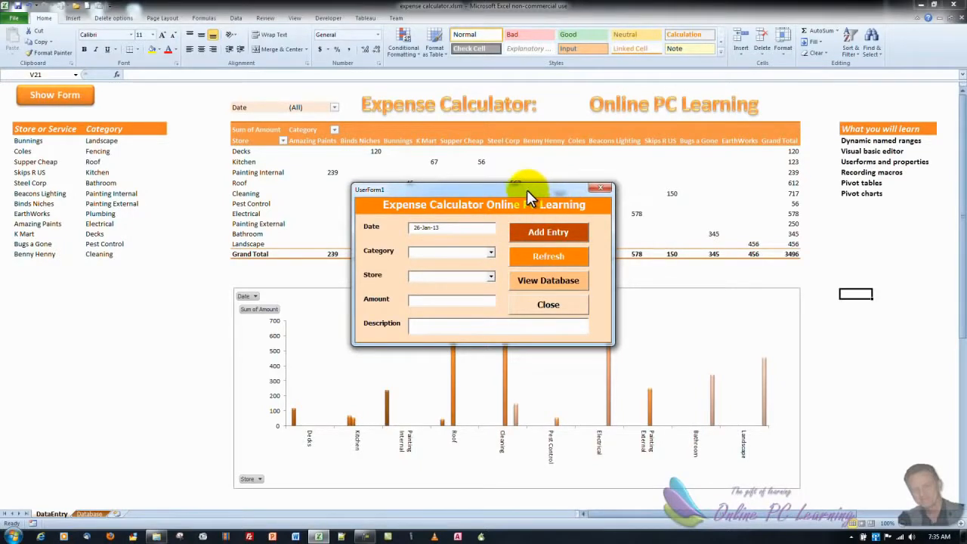
pyautogui.click(491, 254)
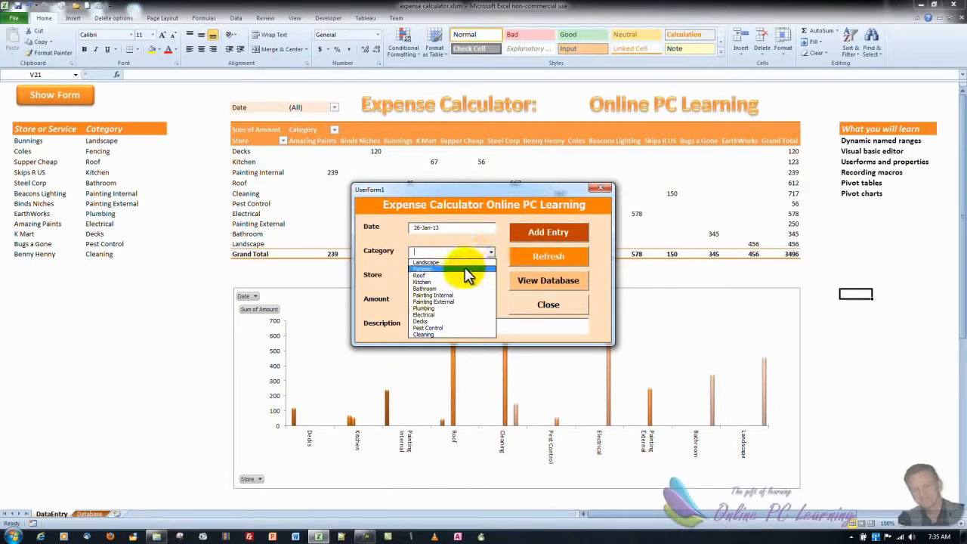
pyautogui.click(466, 269)
pyautogui.click(491, 276)
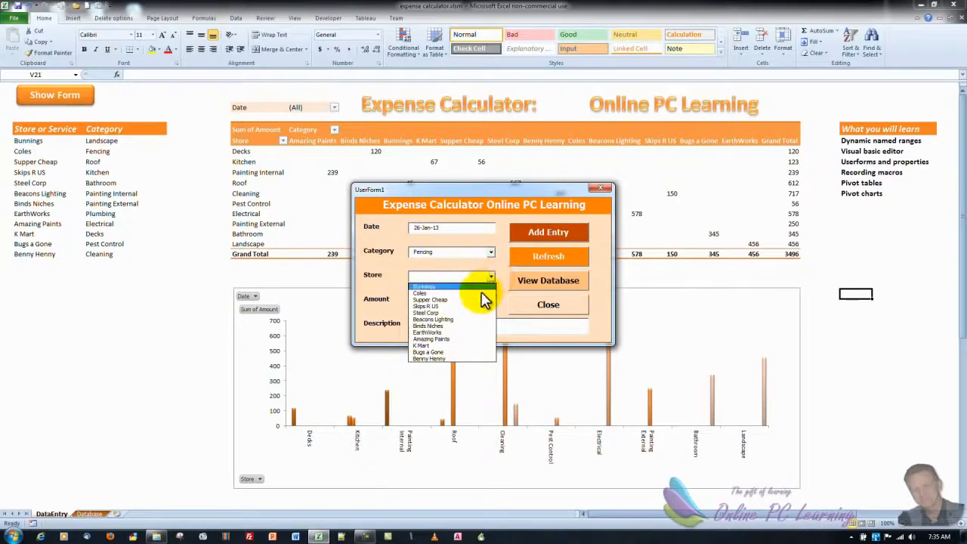
pyautogui.click(466, 312)
pyautogui.click(463, 302)
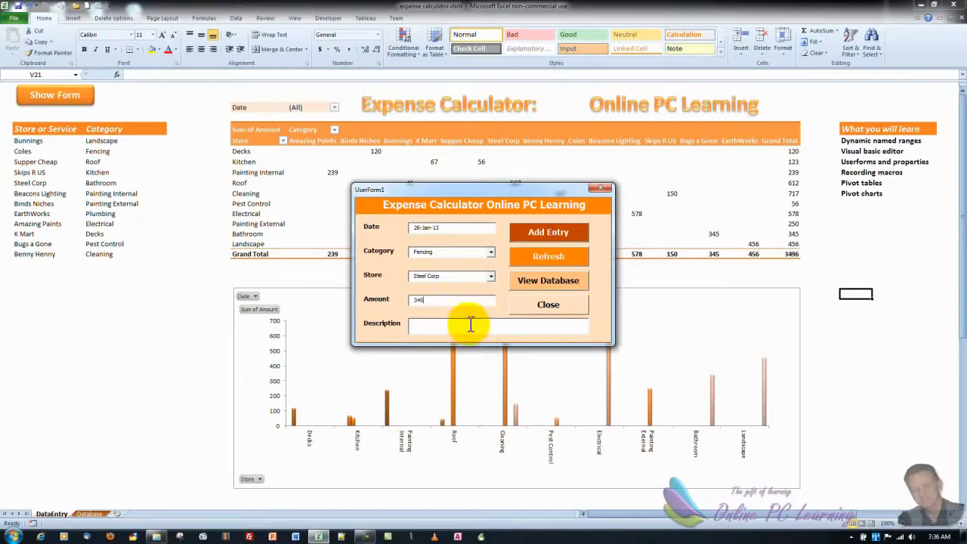
pyautogui.click(466, 324)
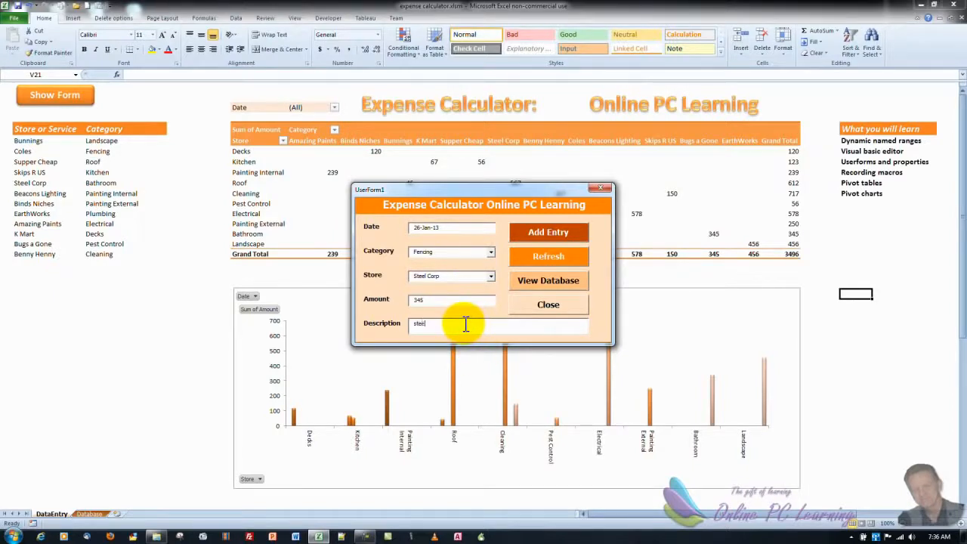
pyautogui.write('steel')
# Step: Add the expense entry to the database and refresh the pivot table and chart
pyautogui.click(535, 236)
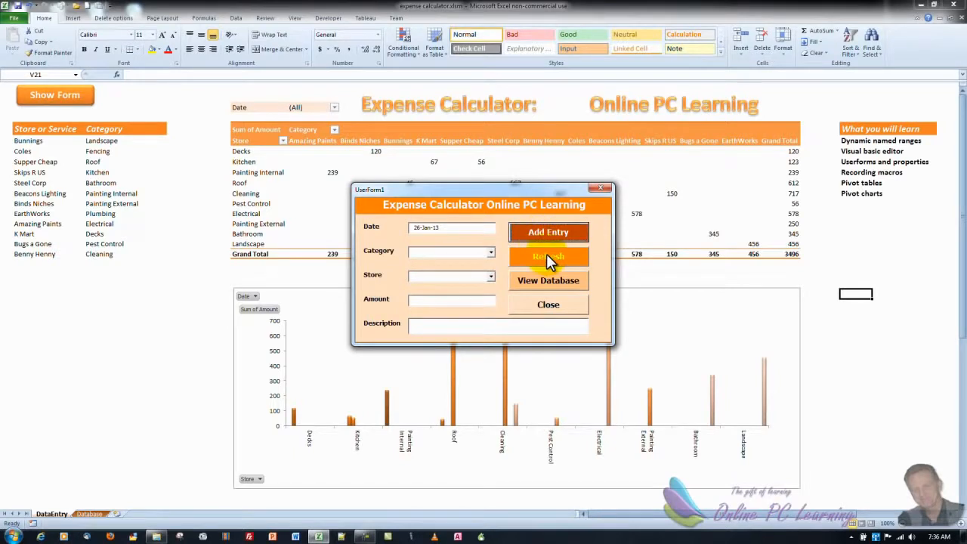
pyautogui.click(546, 256)
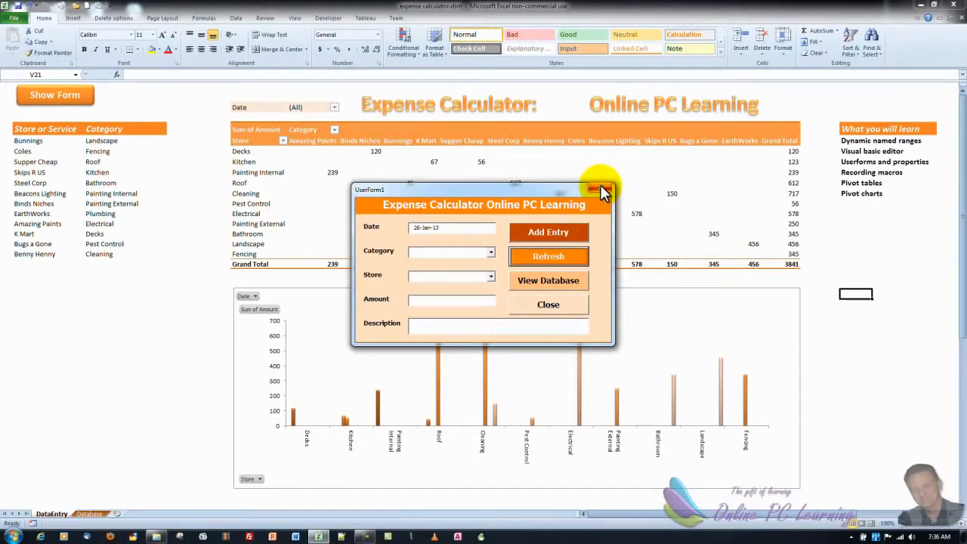
pyautogui.click(604, 190)
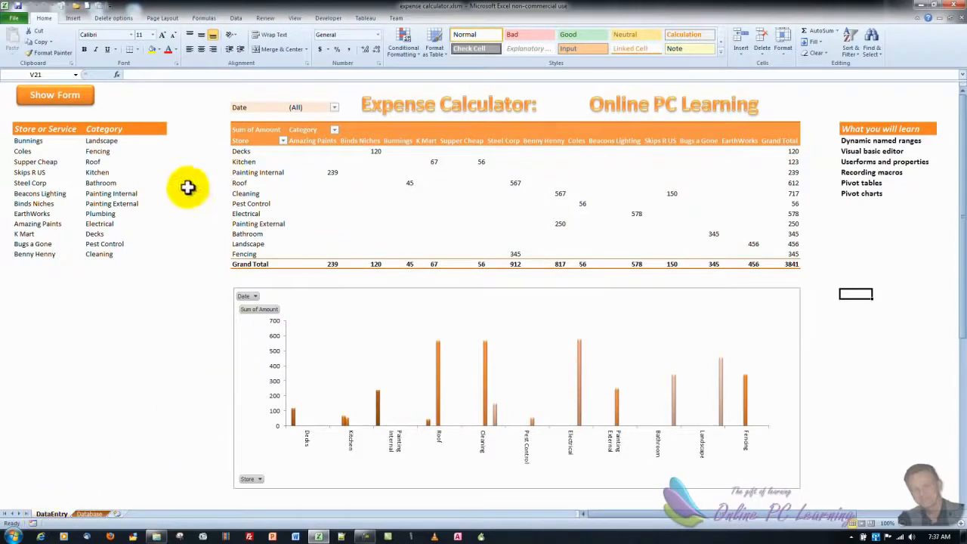
# Step: Reopen the expense form and examine its Category choices
pyautogui.click(54, 99)
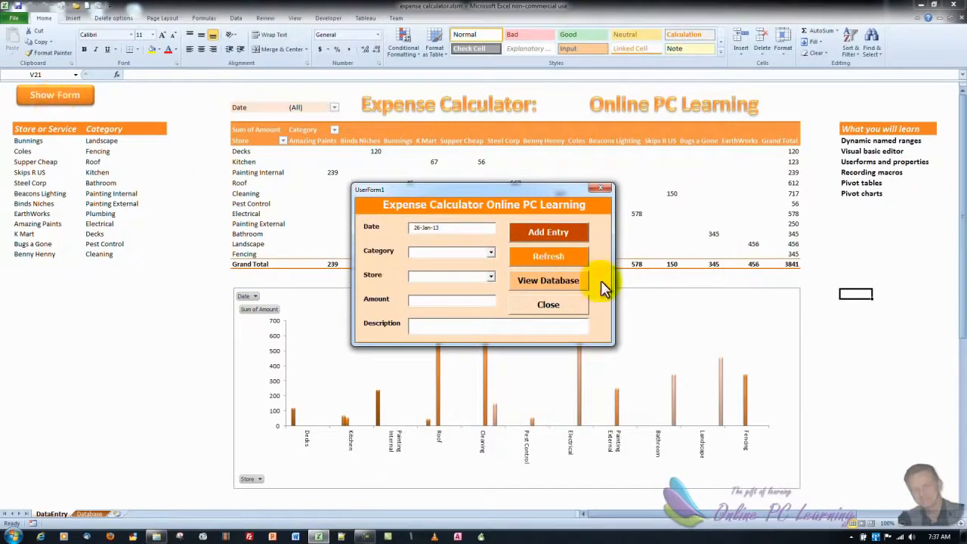
pyautogui.click(490, 253)
pyautogui.click(491, 253)
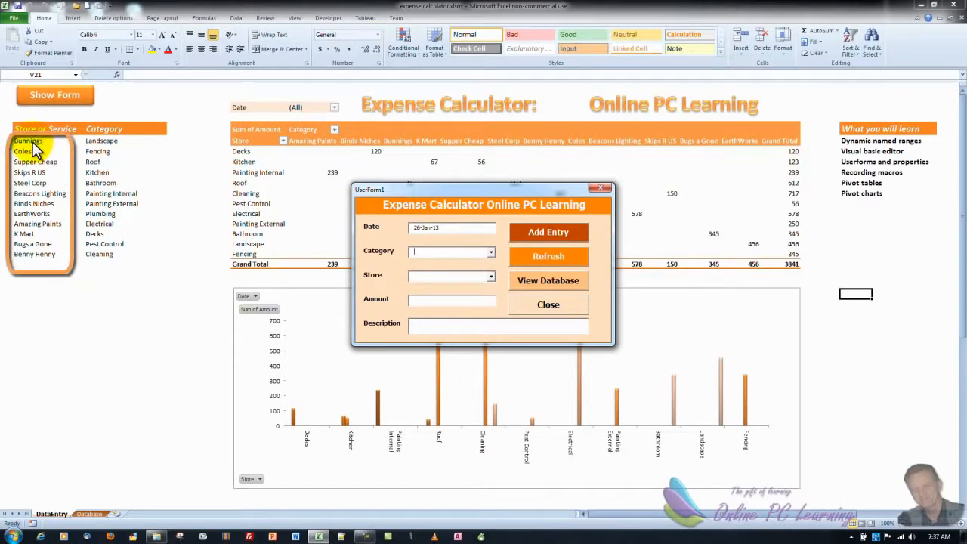
pyautogui.click(546, 304)
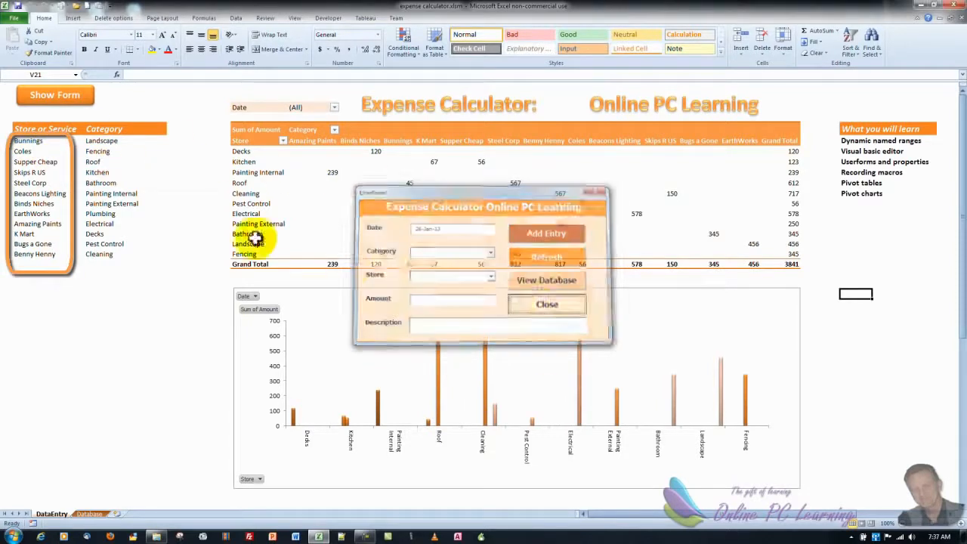
# Step: Review the Store or Service and Category lists and the expense records on the Database sheet
pyautogui.click(27, 141)
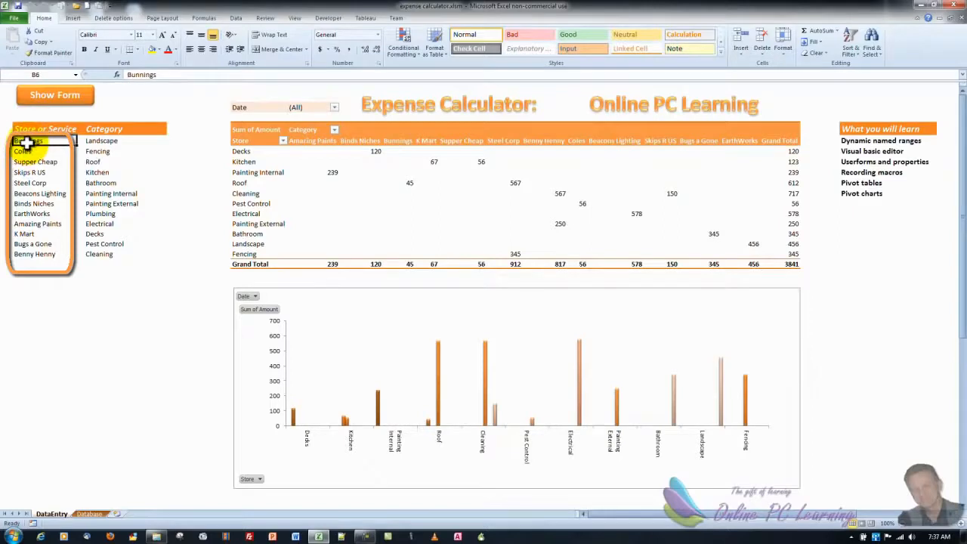
pyautogui.click(106, 141)
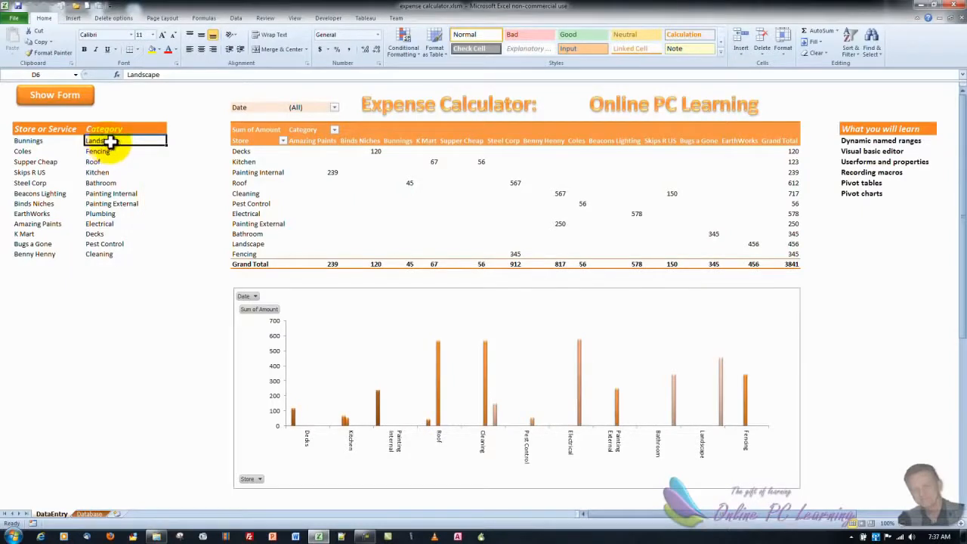
pyautogui.click(30, 141)
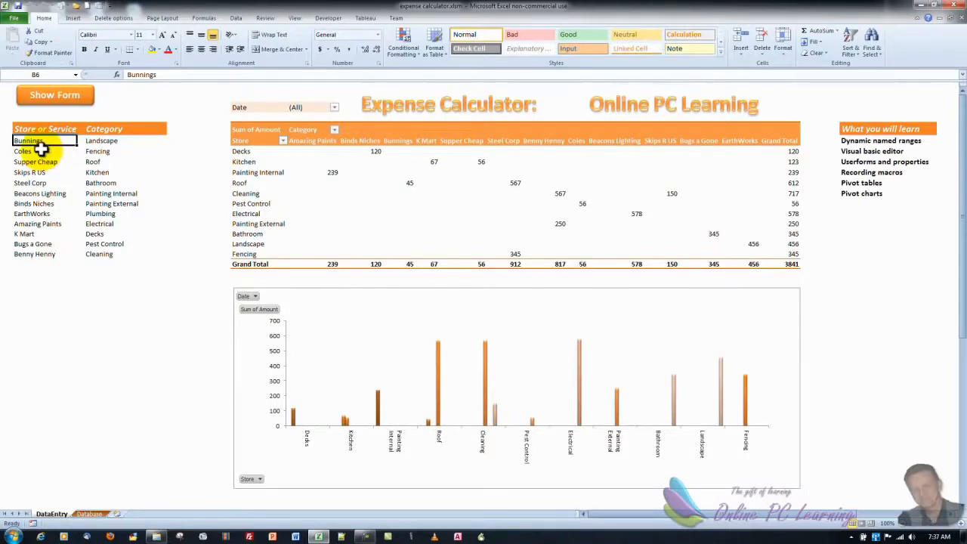
pyautogui.click(89, 514)
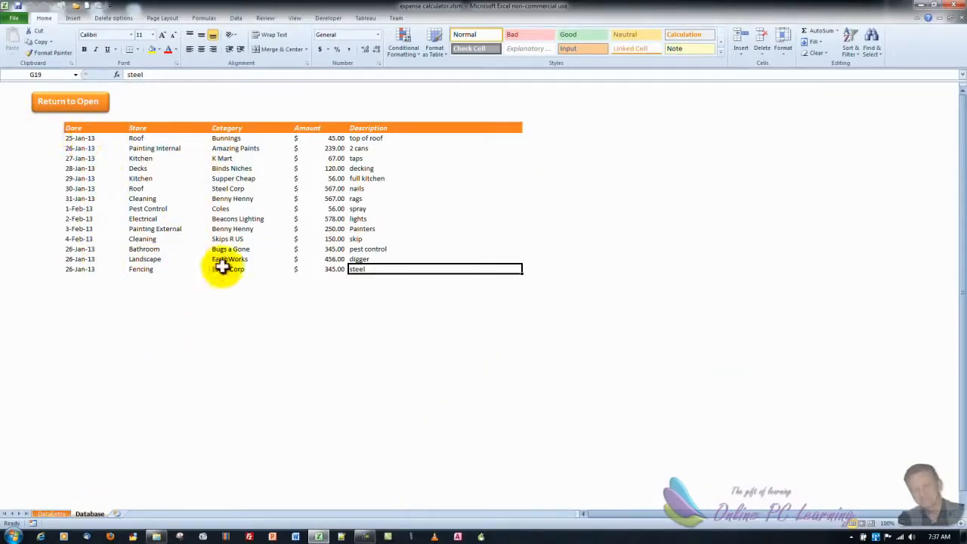
pyautogui.click(72, 103)
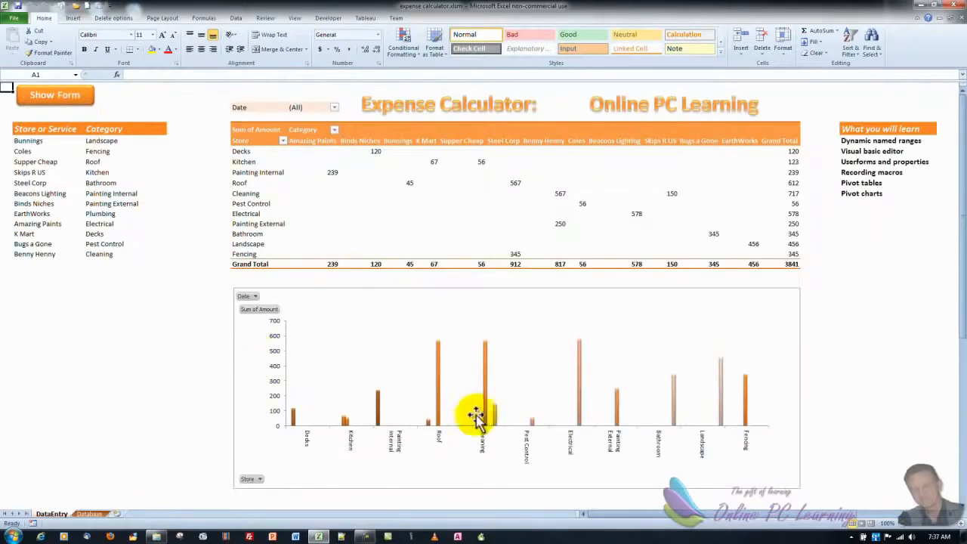
# Step: Test the expense form's refresh and database view functions, ending back on the DataEntry sheet
pyautogui.click(58, 102)
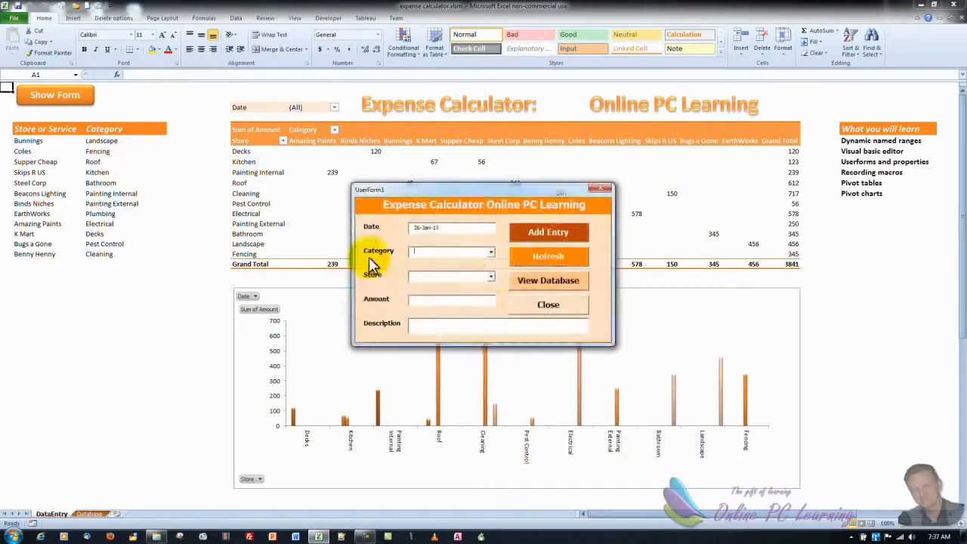
pyautogui.click(554, 257)
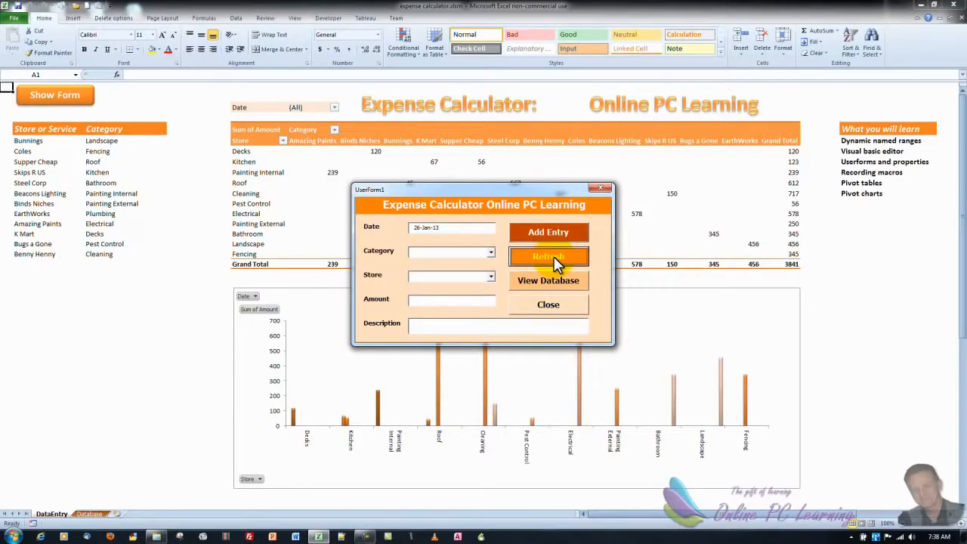
pyautogui.click(548, 278)
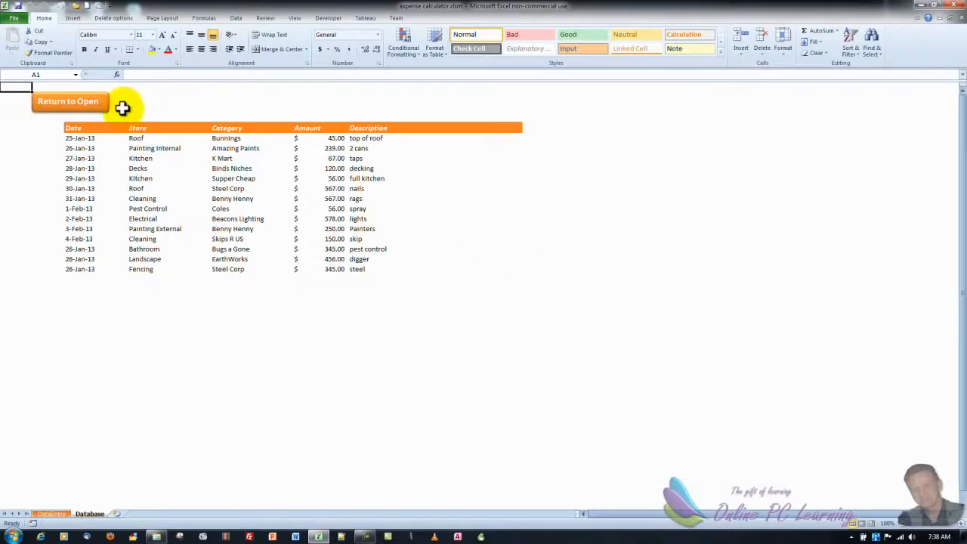
pyautogui.click(81, 101)
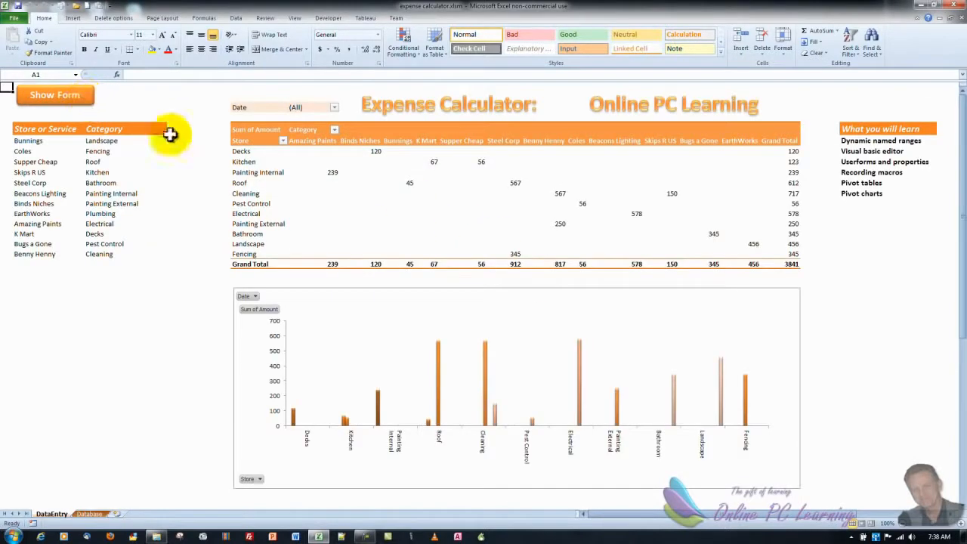
pyautogui.click(83, 92)
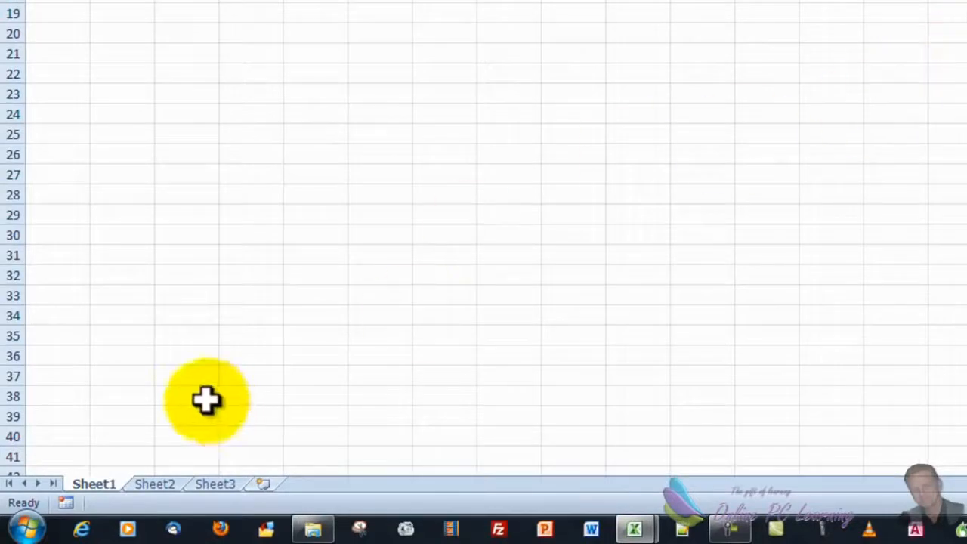
# Step: Delete Sheet3 from the new workbook
pyautogui.click(217, 484)
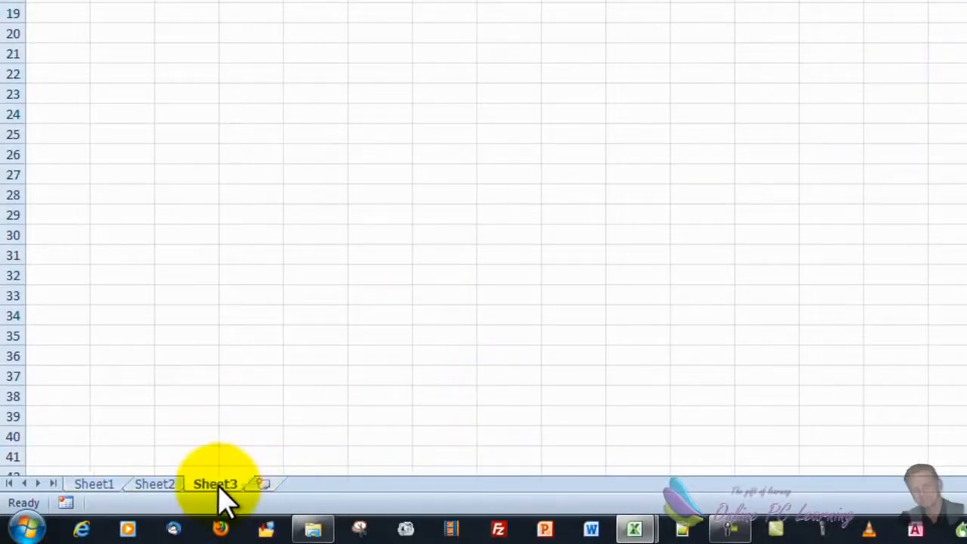
pyautogui.rightClick(219, 486)
pyautogui.click(297, 287)
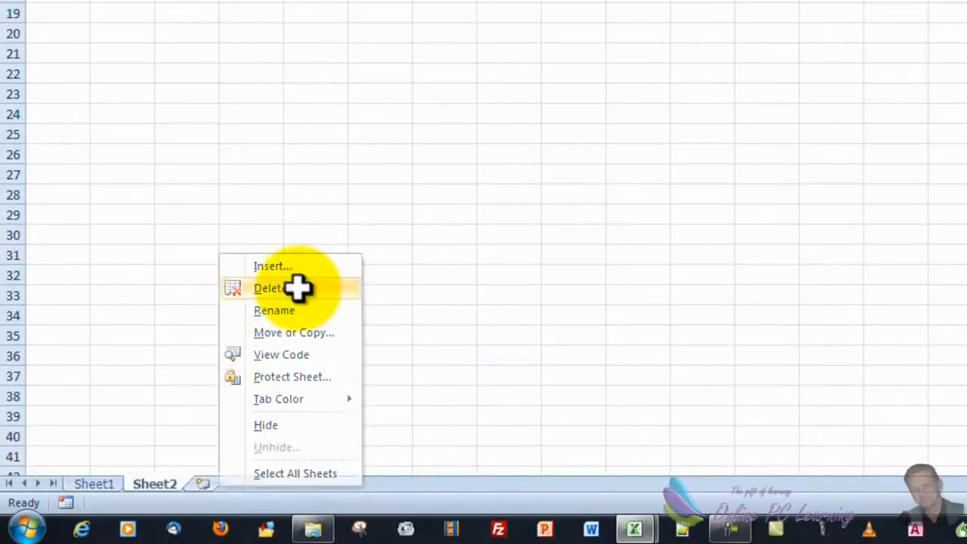
# Step: Rename Sheet1 as DataEntry
pyautogui.click(97, 487)
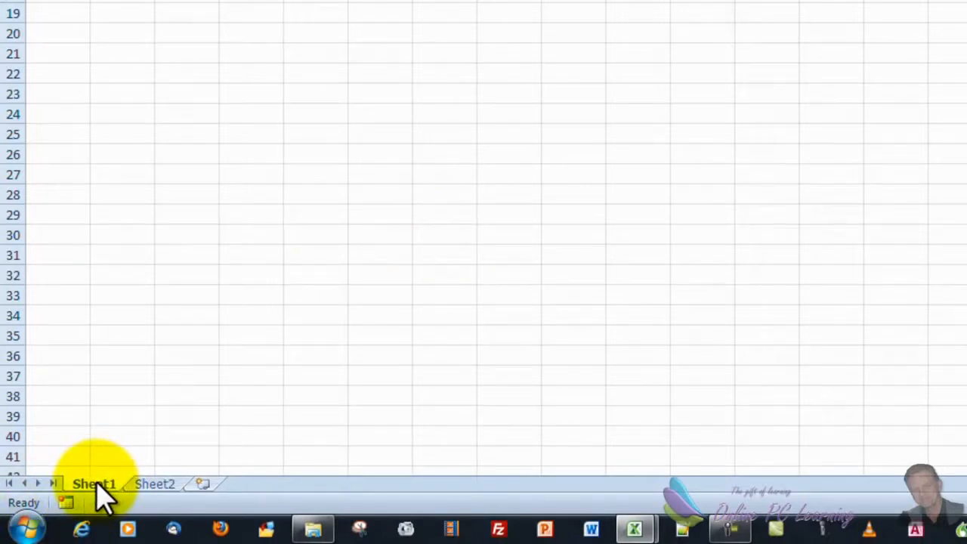
pyautogui.doubleClick(99, 482)
pyautogui.write('Data')
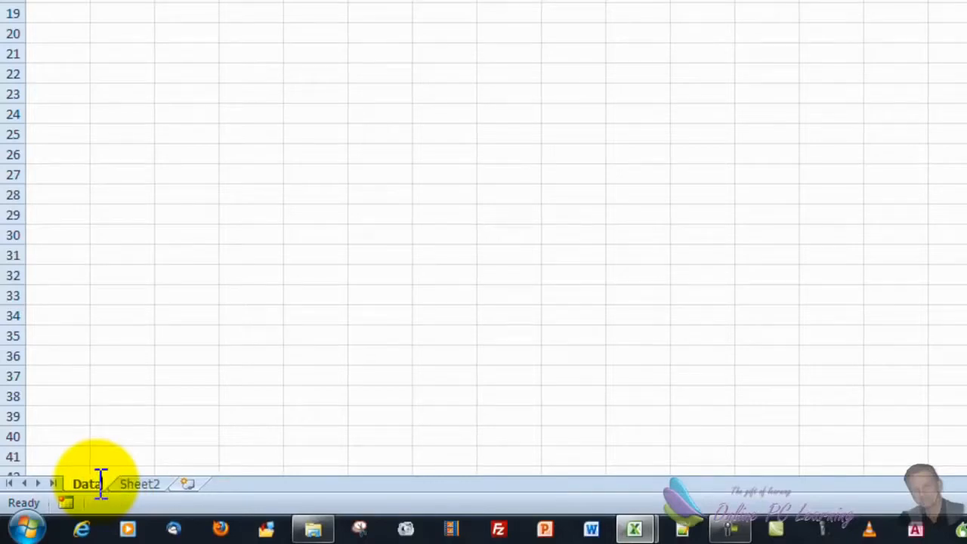
pyautogui.write('Entry')
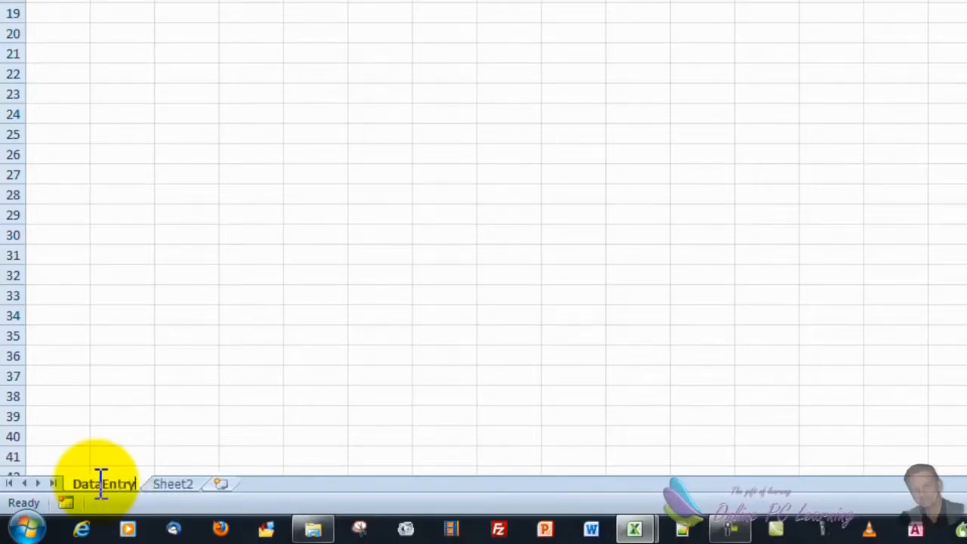
pyautogui.press('Return')
# Step: Rename Sheet2 as Database
pyautogui.click(168, 487)
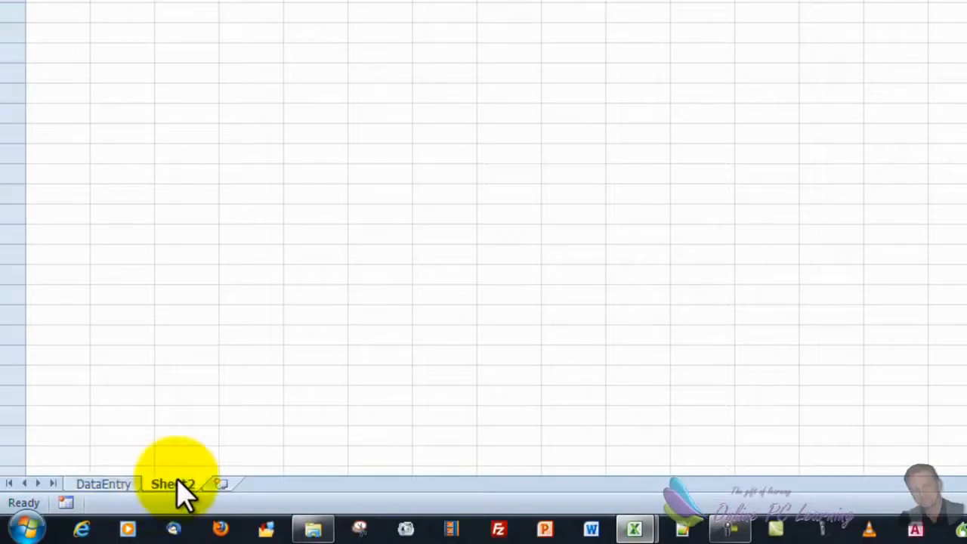
pyautogui.doubleClick(181, 482)
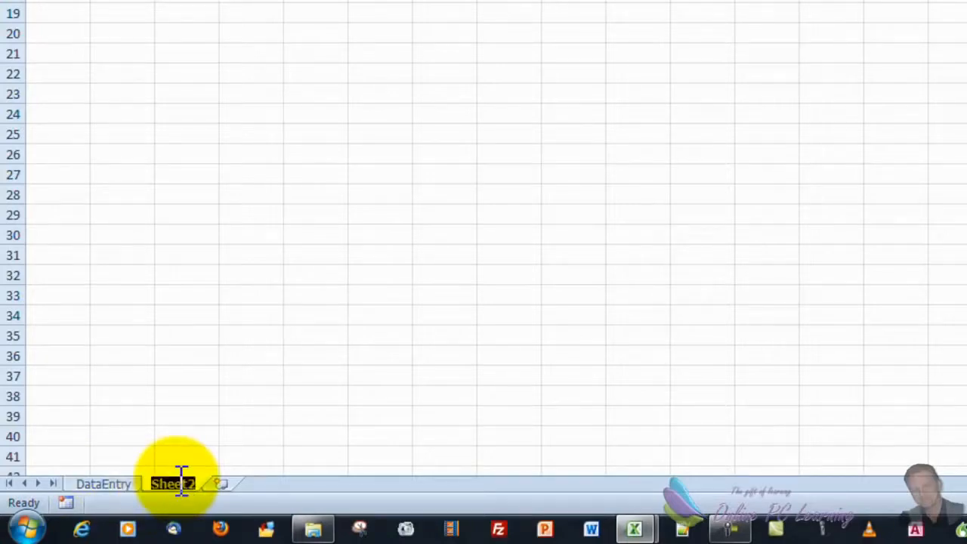
pyautogui.write('Databas')
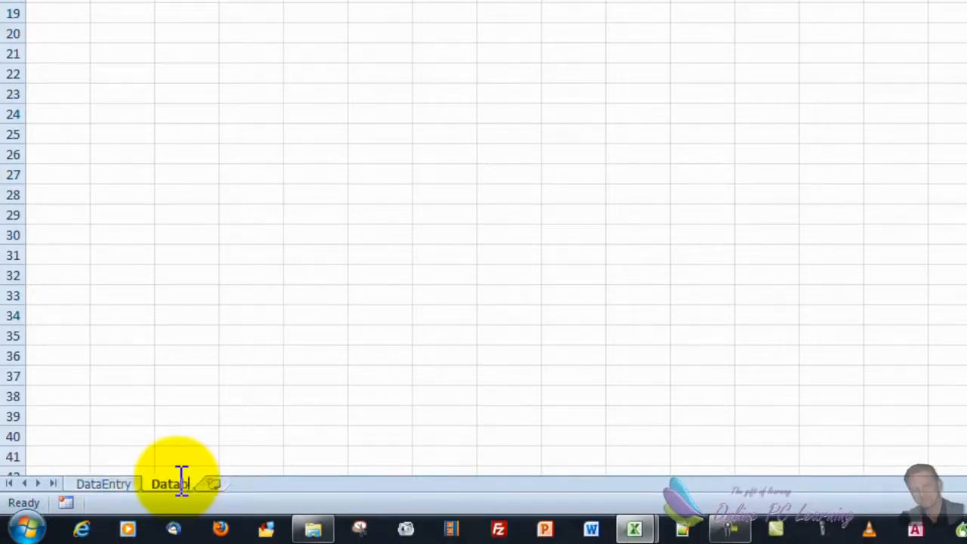
pyautogui.write('e')
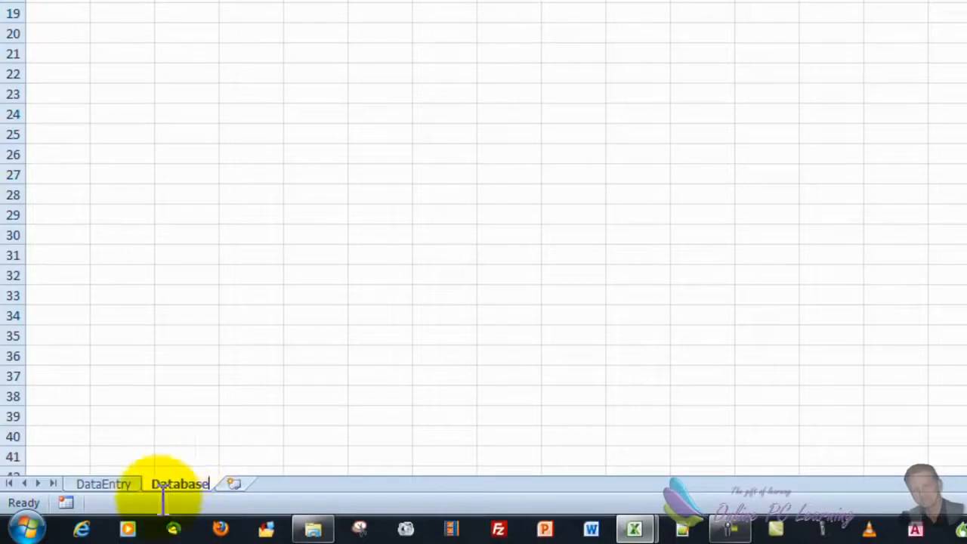
# Step: Color the DataEntry and Database sheet tabs dark orange and make DataEntry the active sheet
pyautogui.rightClick(110, 485)
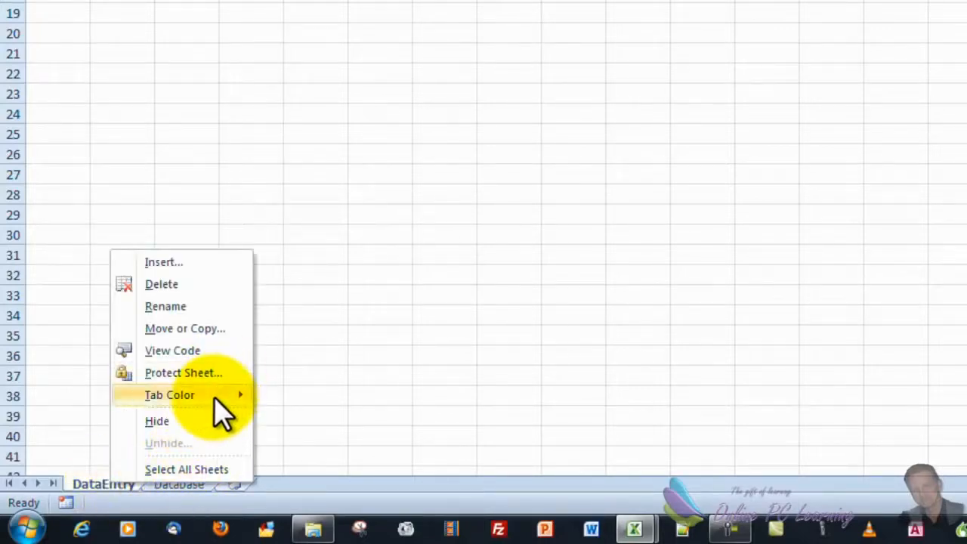
pyautogui.moveTo(220, 411)
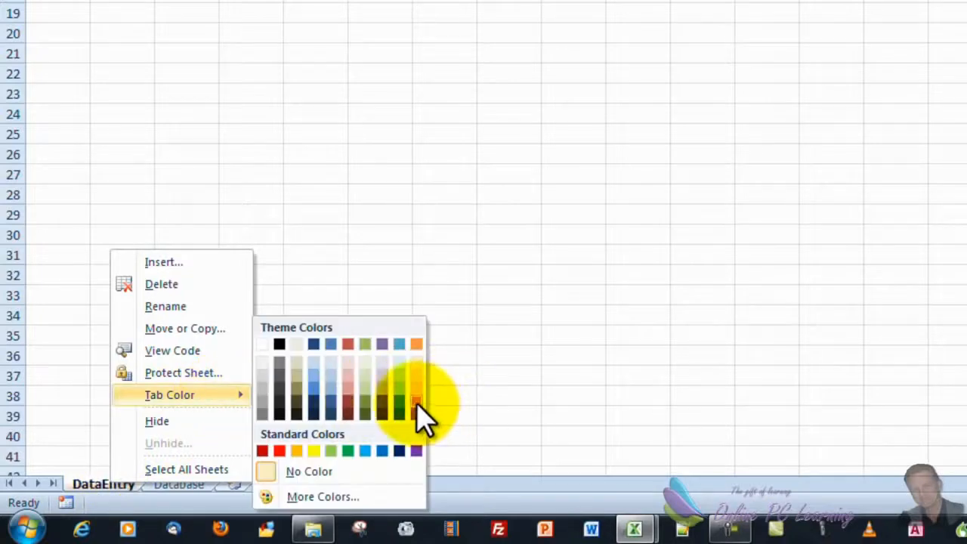
pyautogui.click(367, 413)
pyautogui.rightClick(185, 487)
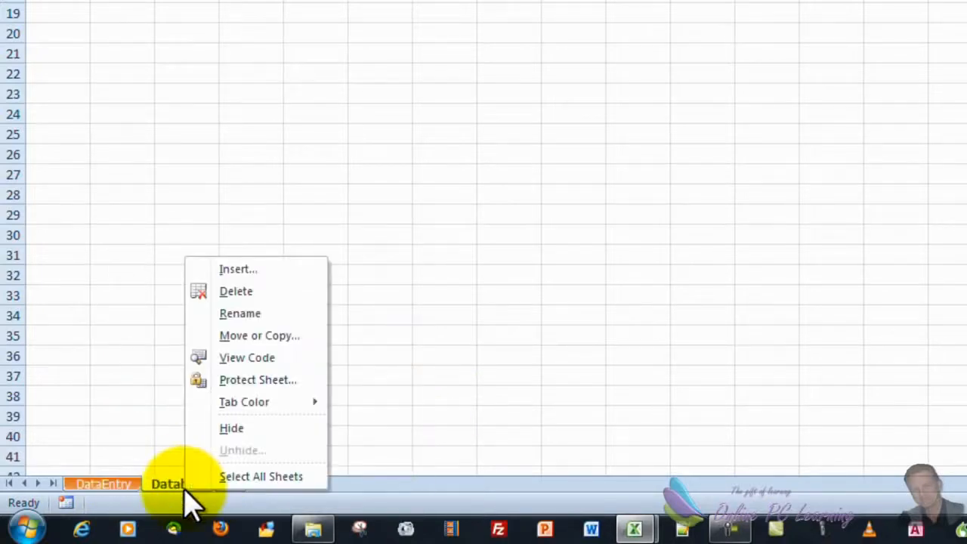
pyautogui.moveTo(279, 402)
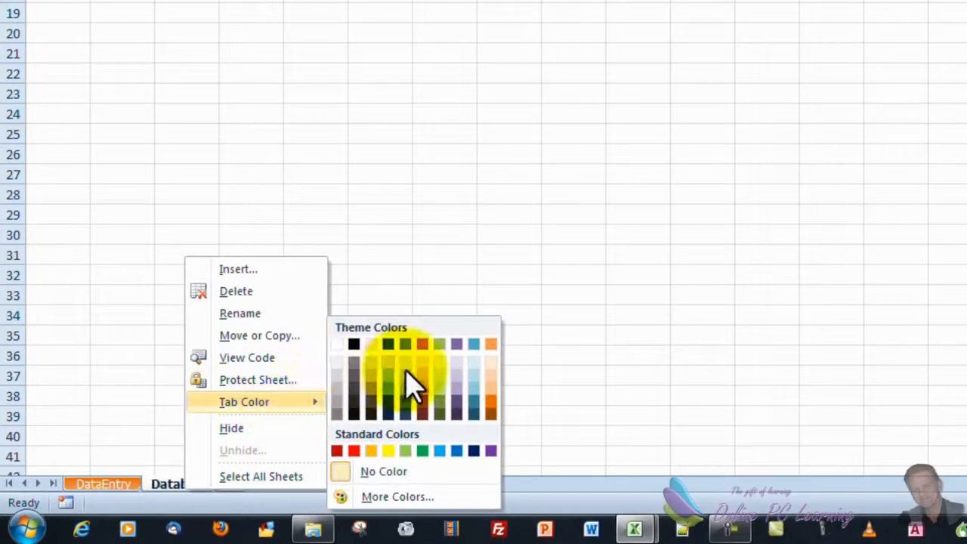
pyautogui.click(452, 403)
pyautogui.click(102, 483)
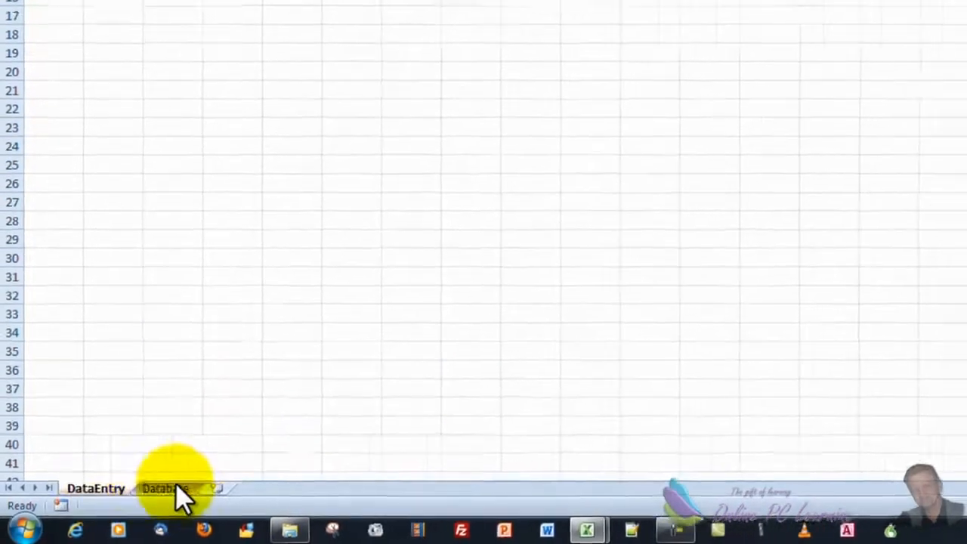
# Step: Enter the heading Store or Service in cell B5 of the DataEntry sheet and widen column B beyond the text
pyautogui.click(168, 488)
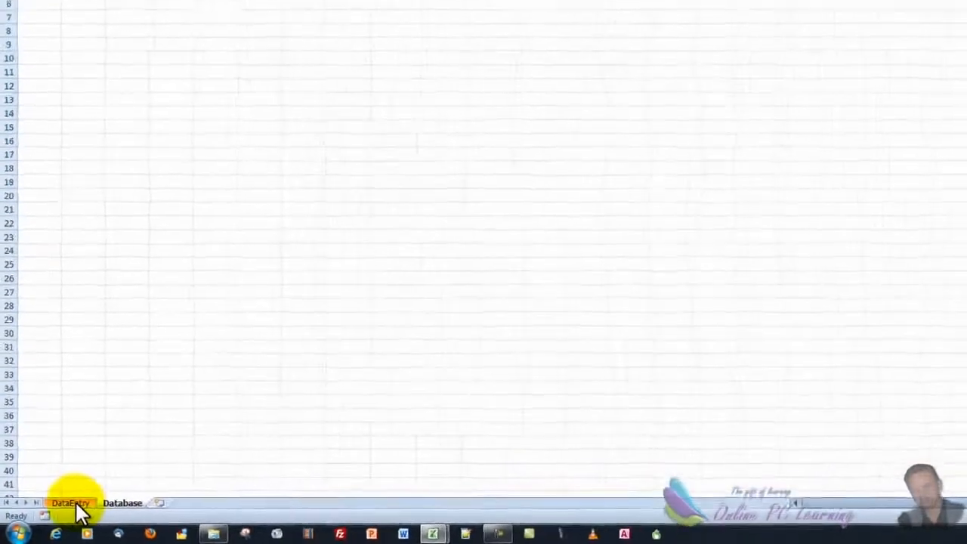
pyautogui.click(65, 509)
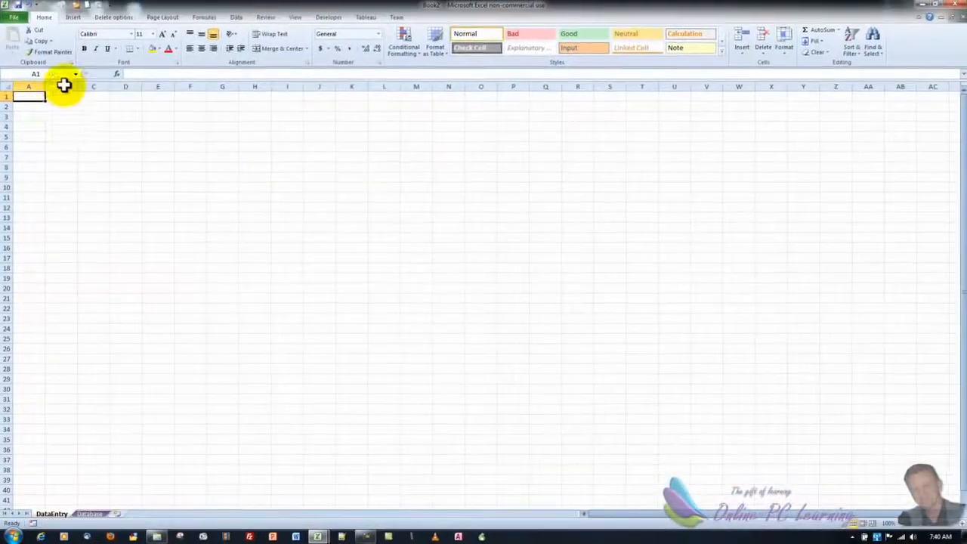
pyautogui.click(55, 124)
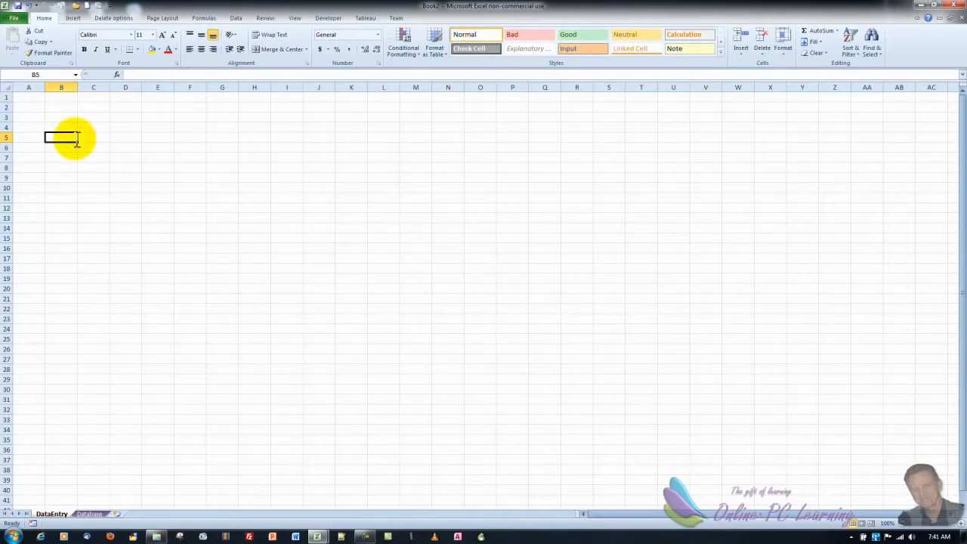
pyautogui.write('Stor')
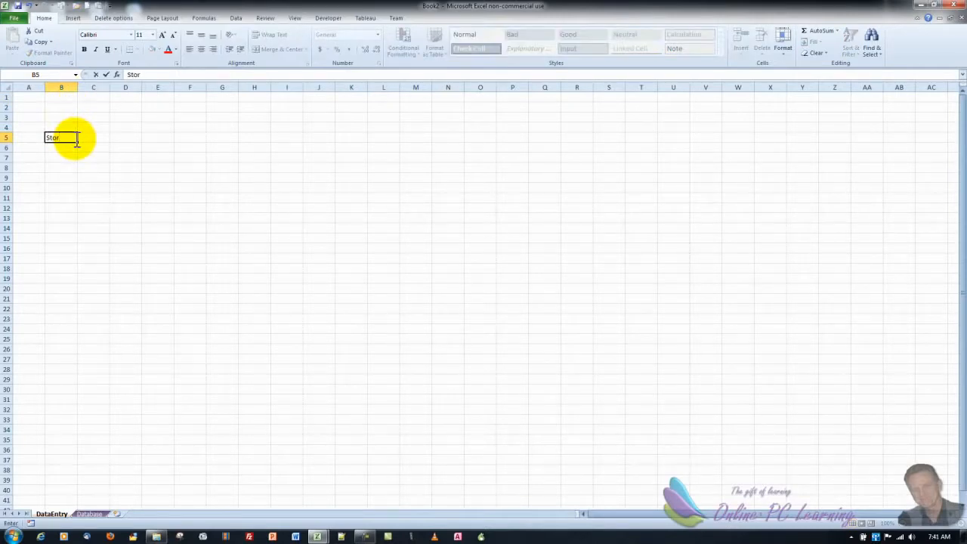
pyautogui.write('e or Service')
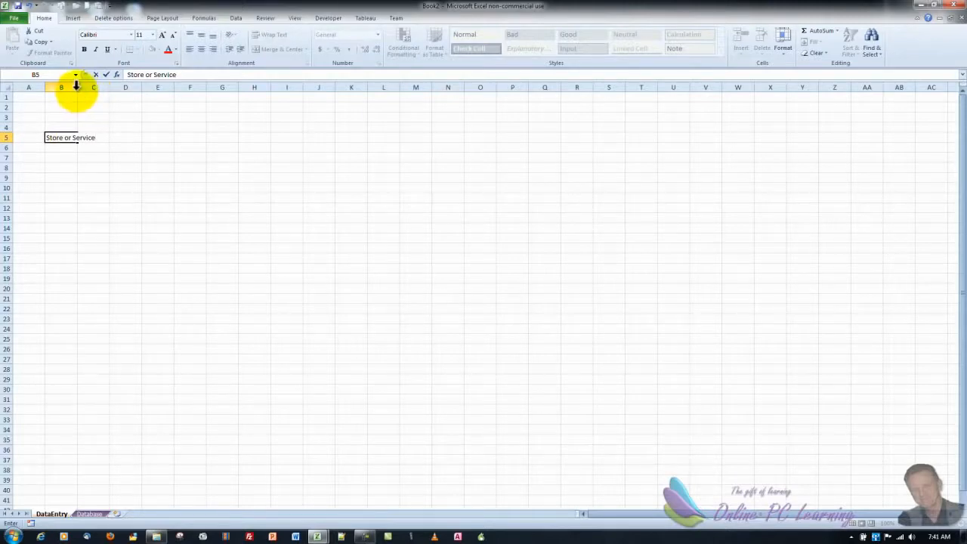
pyautogui.click(76, 95)
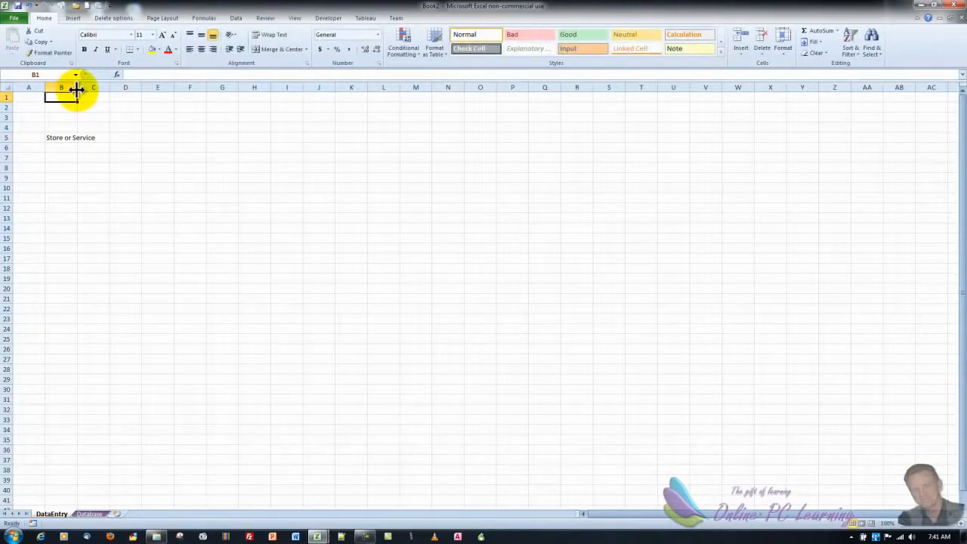
pyautogui.doubleClick(77, 89)
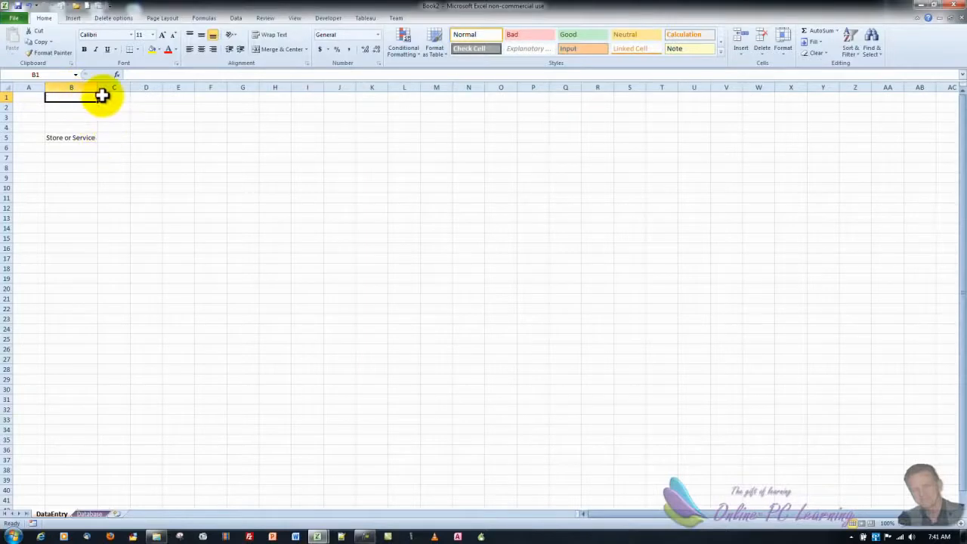
pyautogui.moveTo(97, 88); pyautogui.dragTo(112, 89)
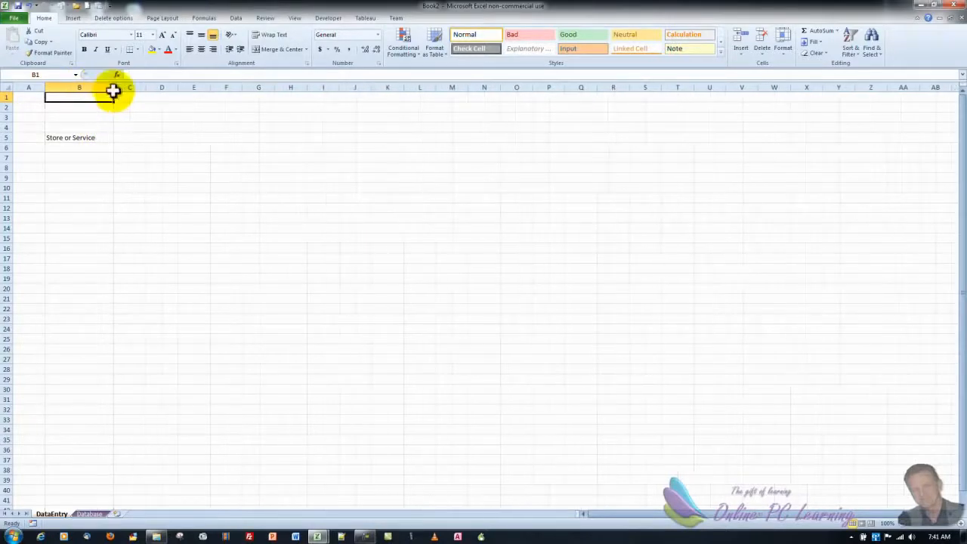
# Step: Enter the heading Category in cell C5 and widen column C
pyautogui.click(124, 138)
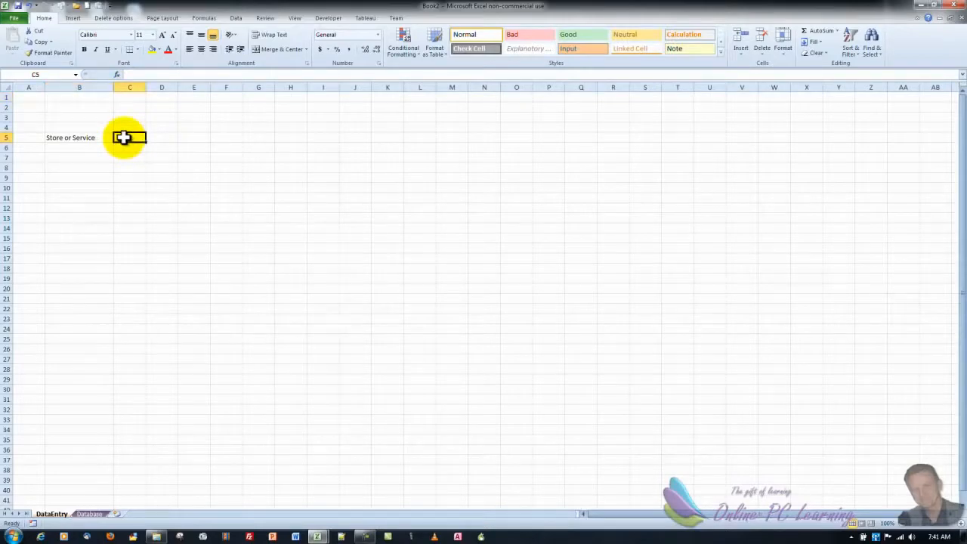
pyautogui.write('Category')
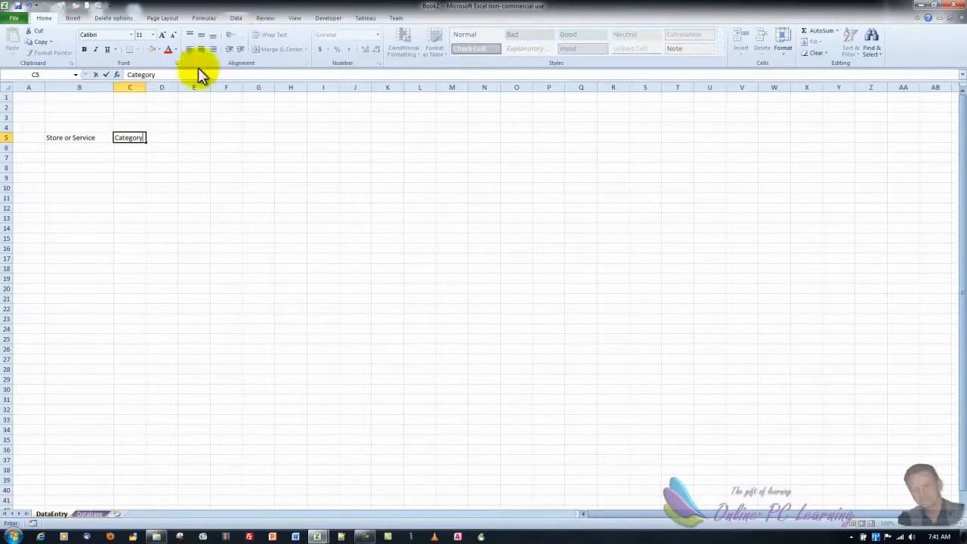
pyautogui.click(143, 88)
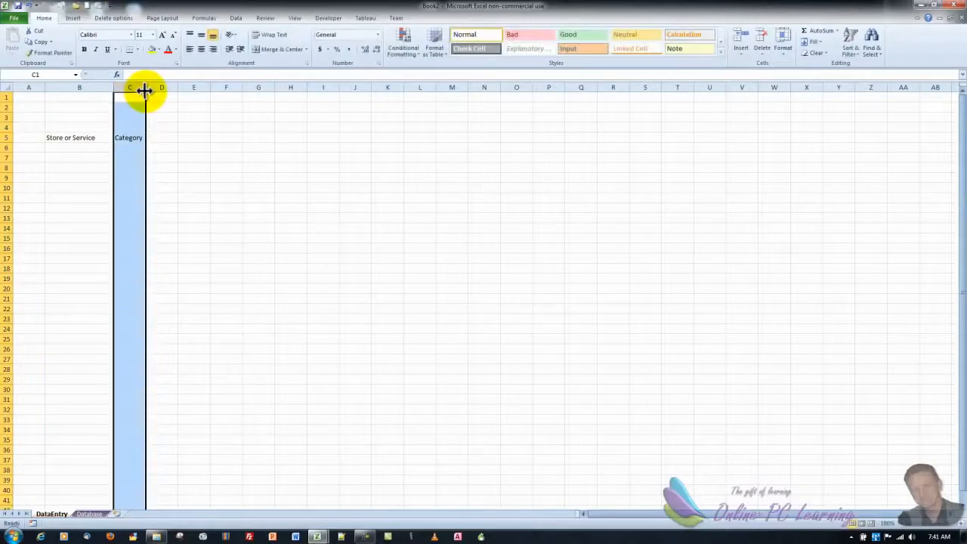
pyautogui.moveTo(143, 89); pyautogui.dragTo(170, 90)
pyautogui.click(53, 137)
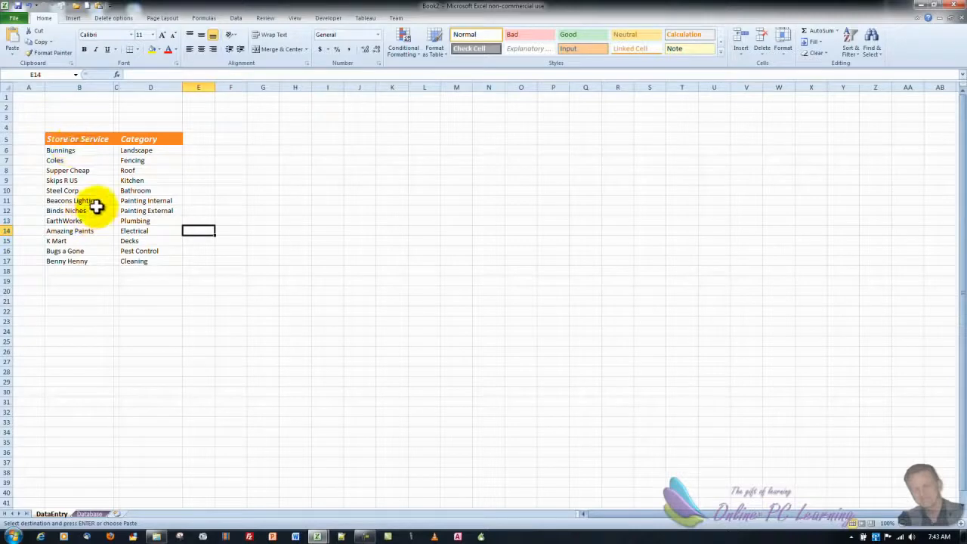
# Step: Start a new defined name called Store with workbook scope, based on the first store entry in B6
pyautogui.click(80, 150)
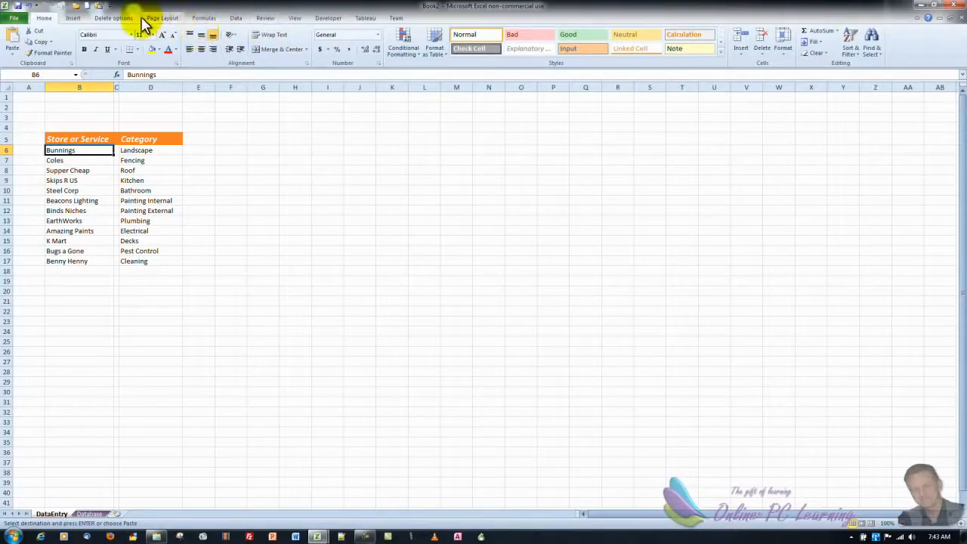
pyautogui.click(204, 17)
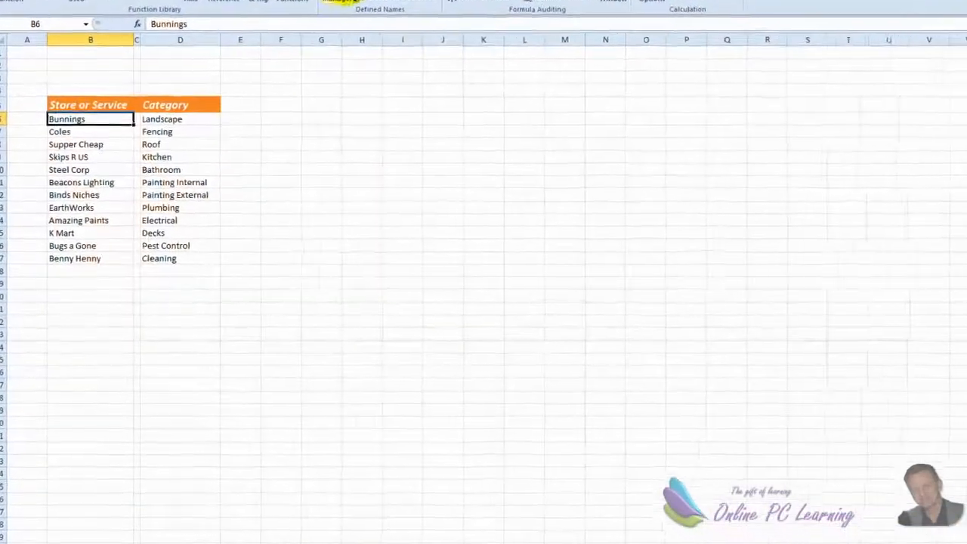
pyautogui.click(294, 11)
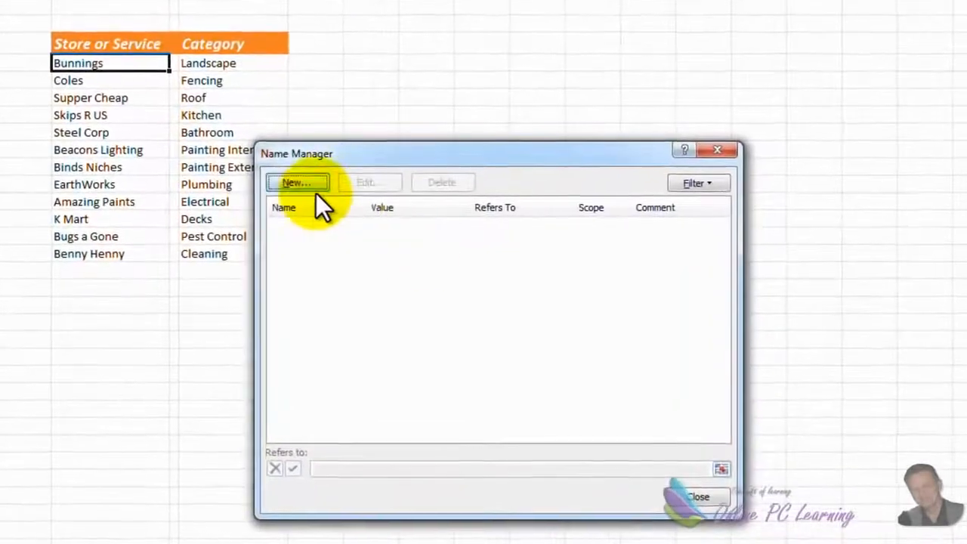
pyautogui.click(295, 185)
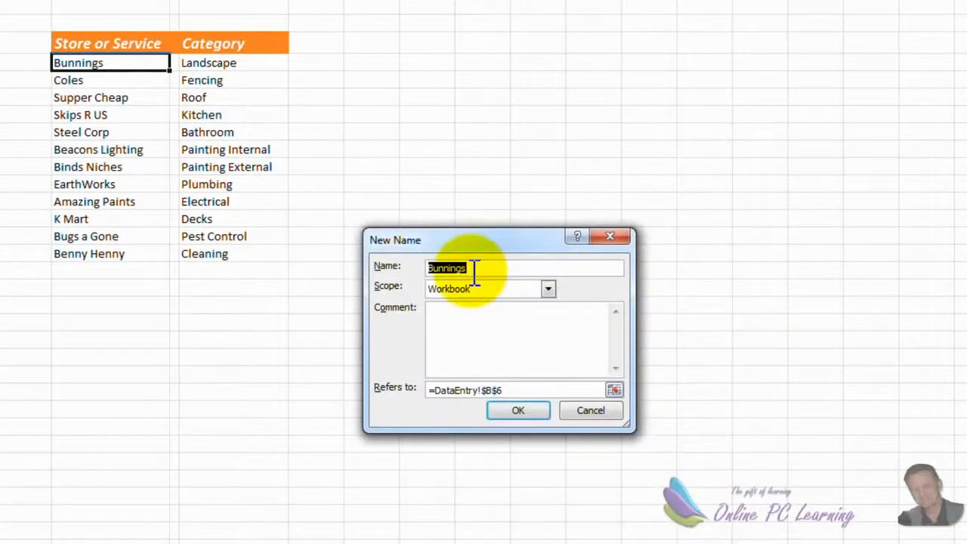
pyautogui.write('Store')
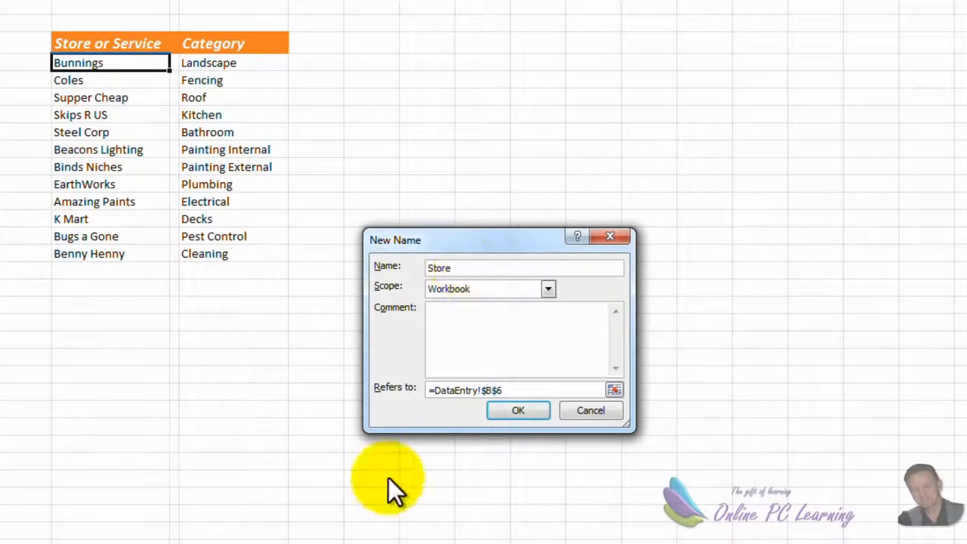
# Step: Make Store refer to =OFFSET(DataEntry!$B$6,,,COUNTA(DataEntry!$B$6:$B$45)), save the name and check which cells it covers
pyautogui.click(506, 389)
pyautogui.moveTo(506, 390); pyautogui.dragTo(441, 390)
pyautogui.press('Delete')
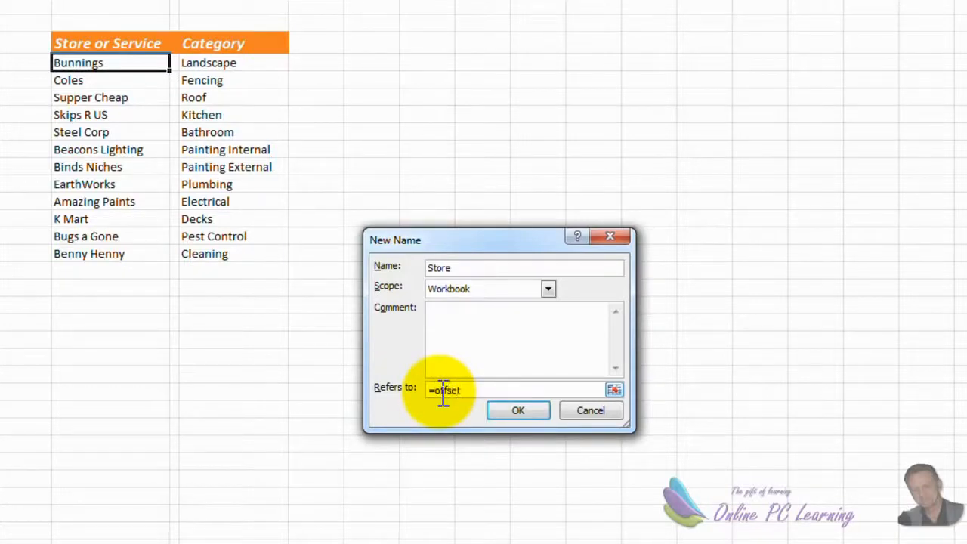
pyautogui.write('offset(')
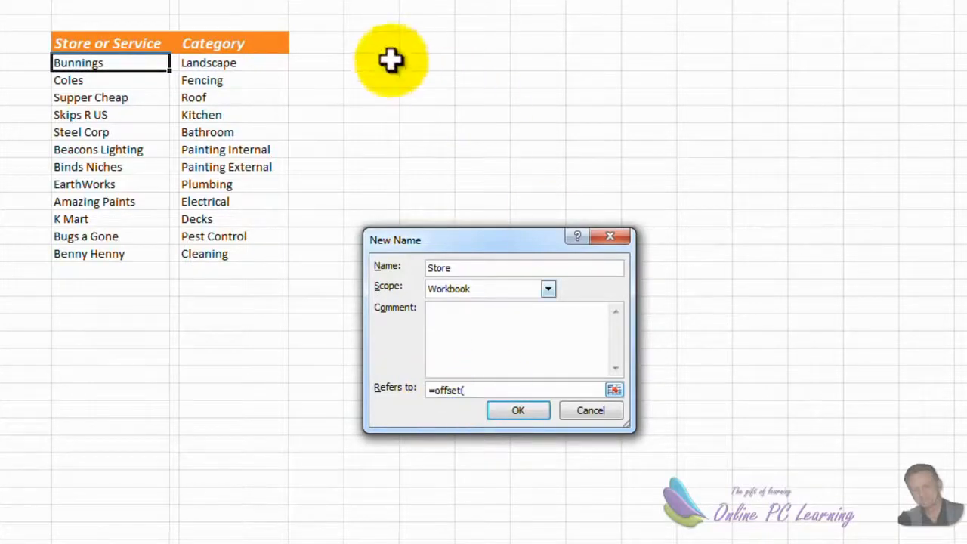
pyautogui.click(84, 62)
pyautogui.write(',,,counta(')
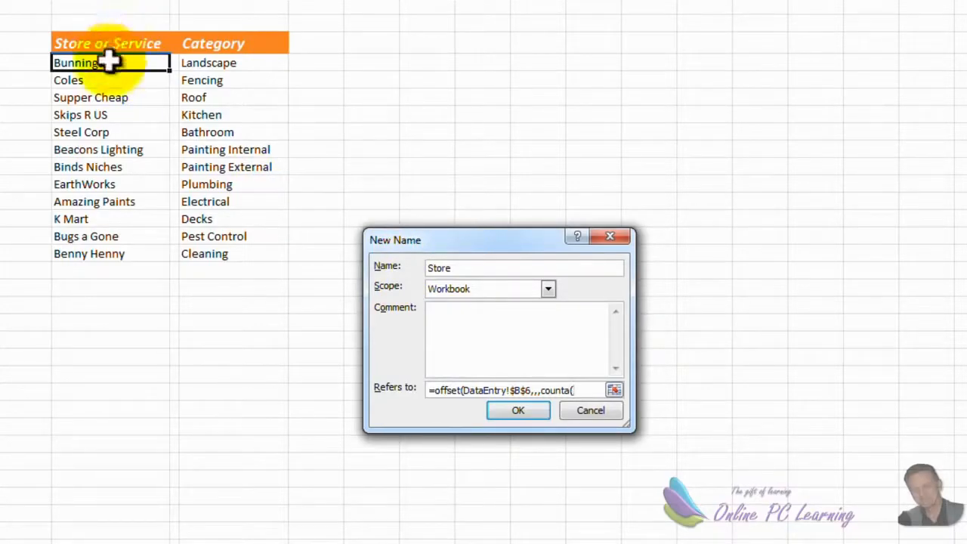
pyautogui.moveTo(110, 62); pyautogui.dragTo(122, 543)
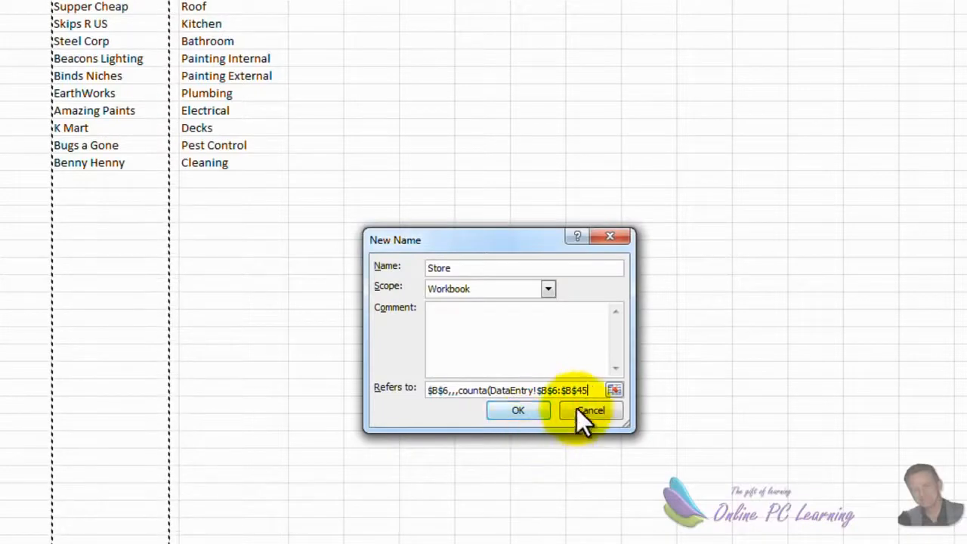
pyautogui.write(')')
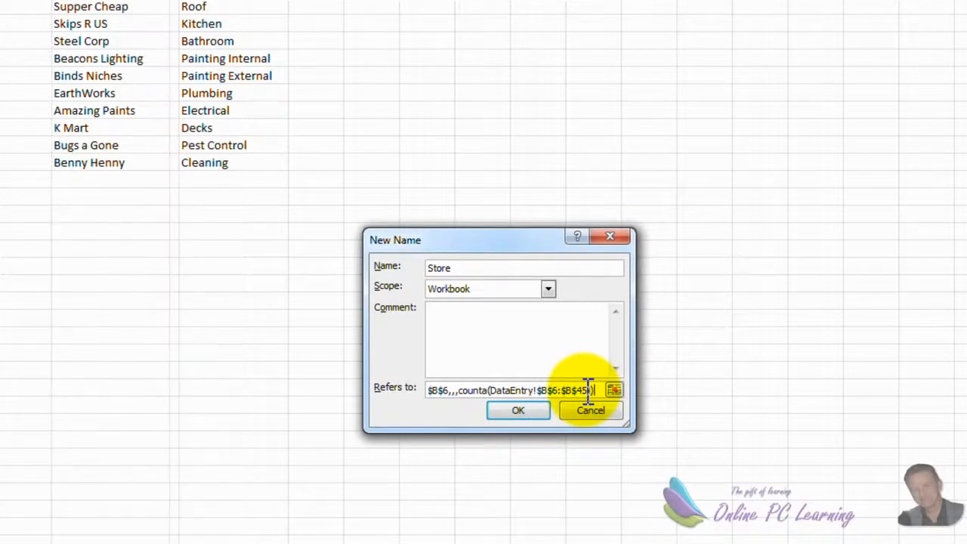
pyautogui.click(539, 408)
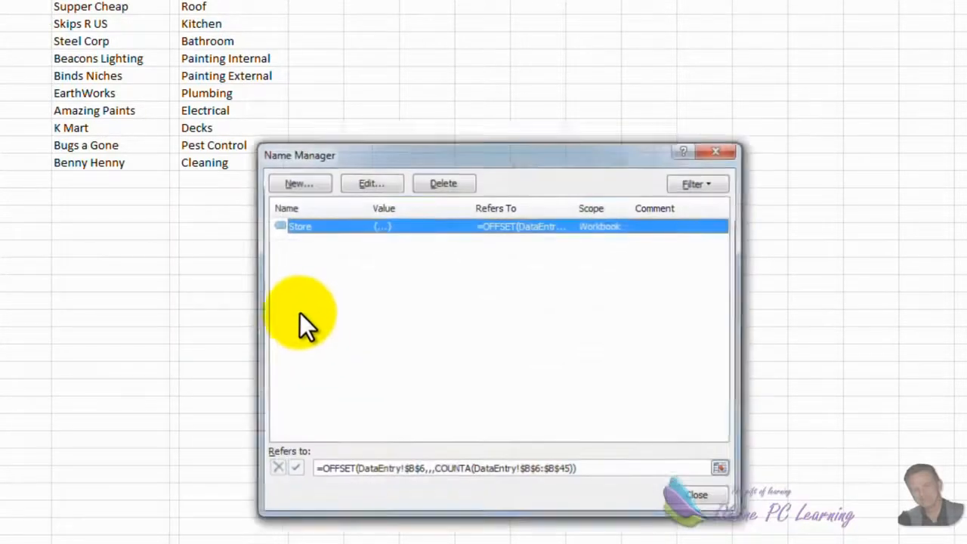
pyautogui.click(722, 469)
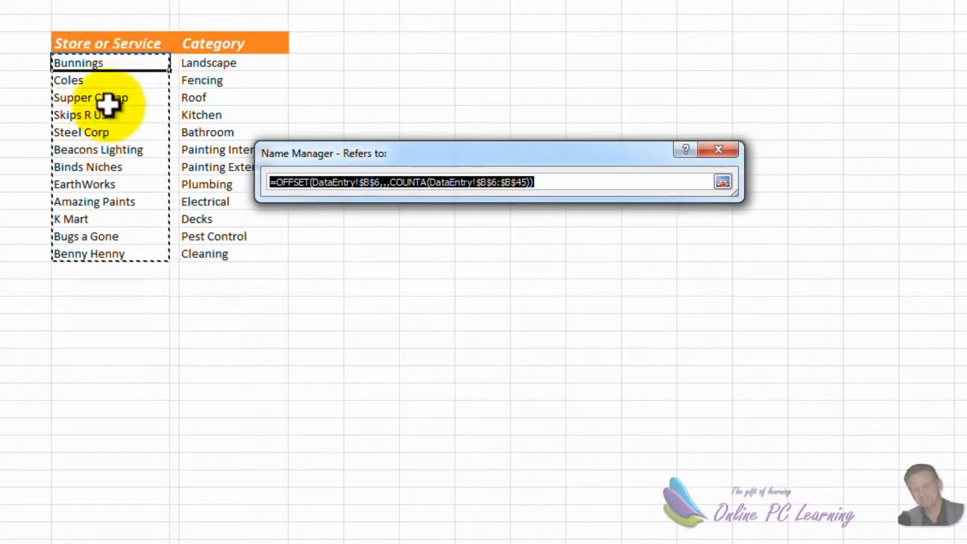
pyautogui.click(722, 149)
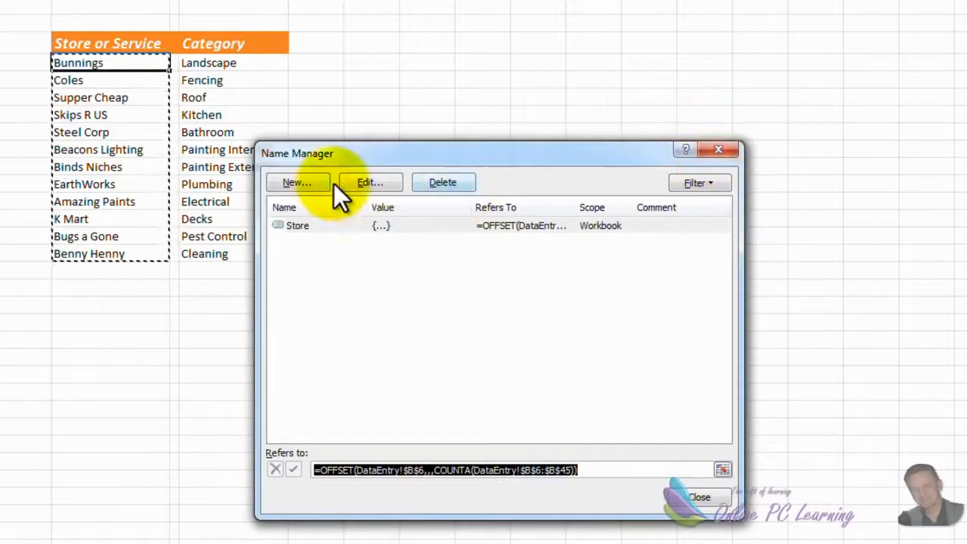
# Step: Start another defined name called Category and begin its reference with =offset(DataEntry!$D$6
pyautogui.click(297, 183)
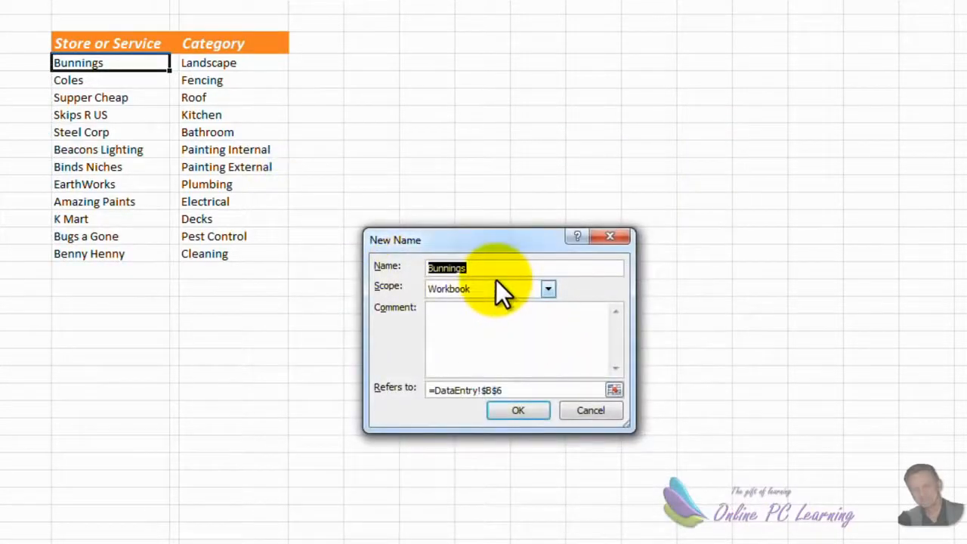
pyautogui.write('Category')
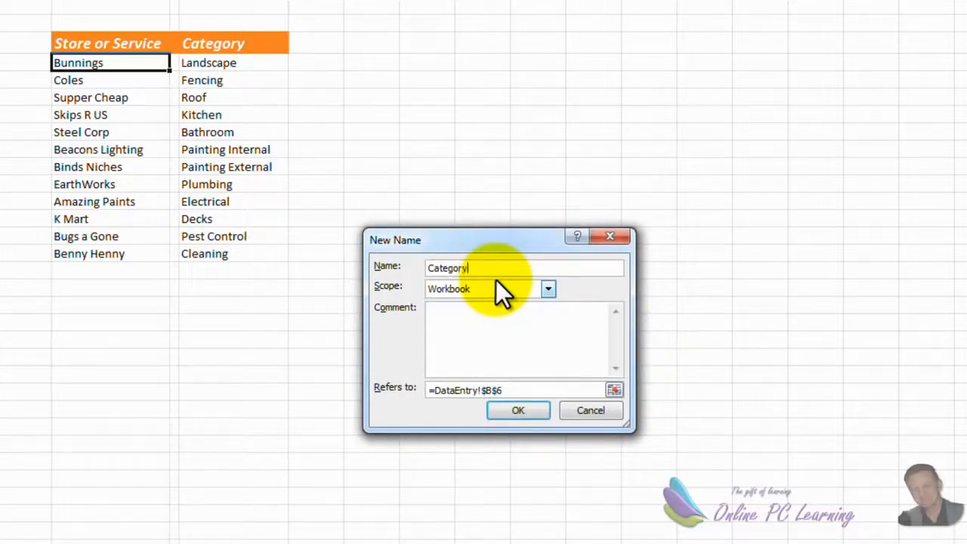
pyautogui.click(515, 388)
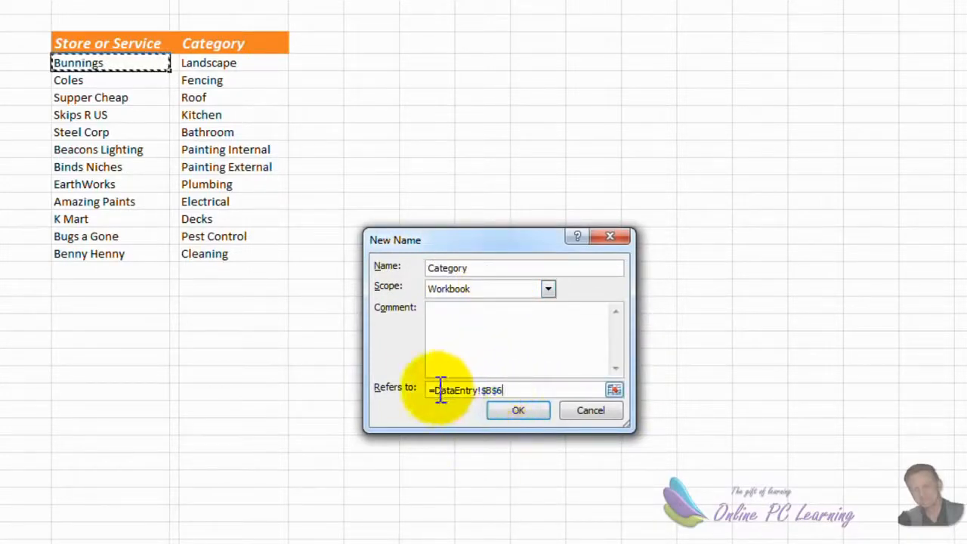
pyautogui.moveTo(436, 389); pyautogui.dragTo(518, 388)
pyautogui.write('off')
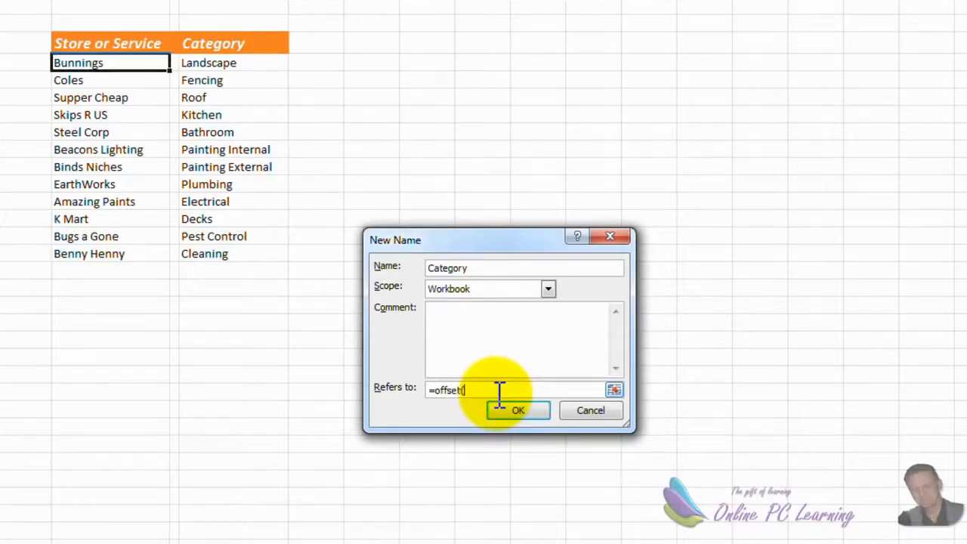
pyautogui.write('set(')
pyautogui.click(239, 64)
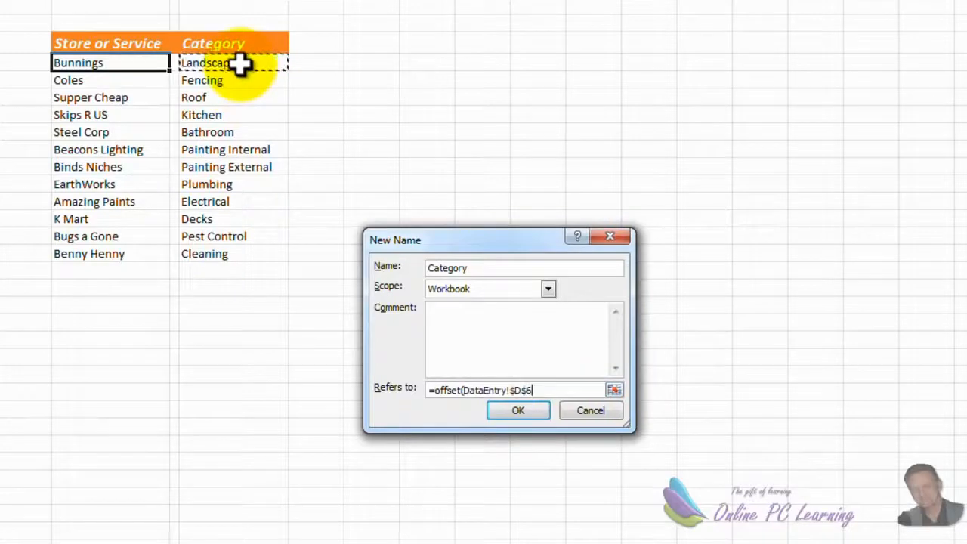
# Step: Complete the Category reference with ,,,COUNTA(DataEntry!$D$6:$D$45)), save the name and check which cells it covers
pyautogui.write(',,')
pyautogui.write(',counta(')
pyautogui.click(240, 64)
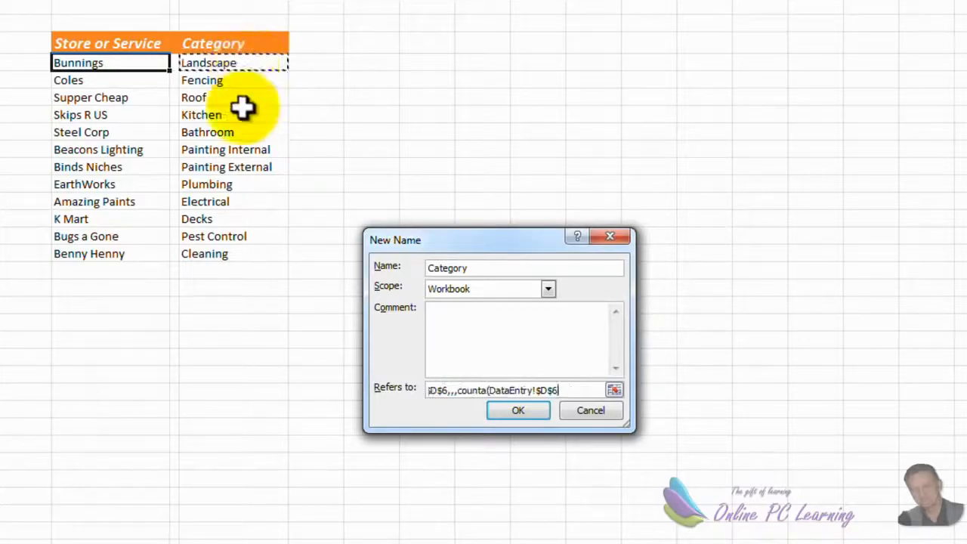
pyautogui.moveTo(241, 64); pyautogui.dragTo(242, 542)
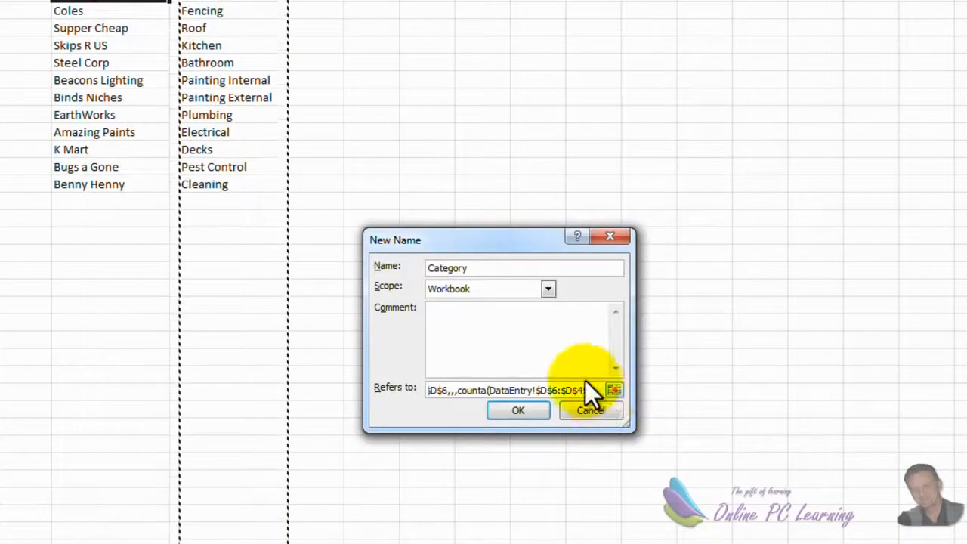
pyautogui.write('))')
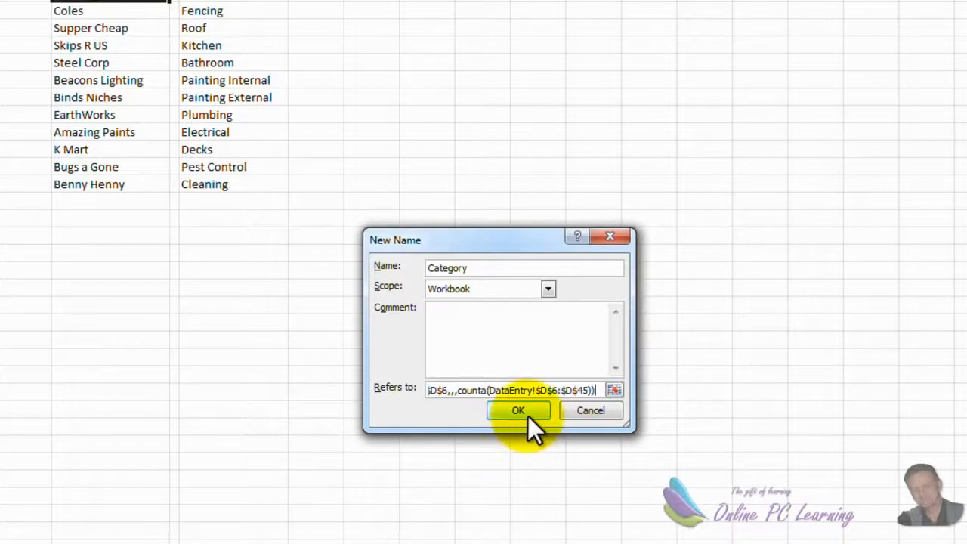
pyautogui.click(528, 414)
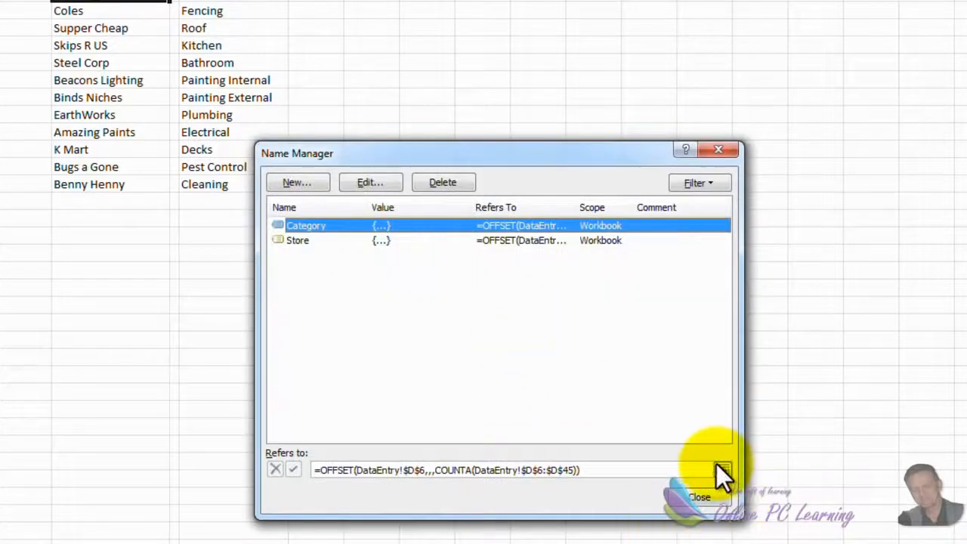
pyautogui.click(719, 468)
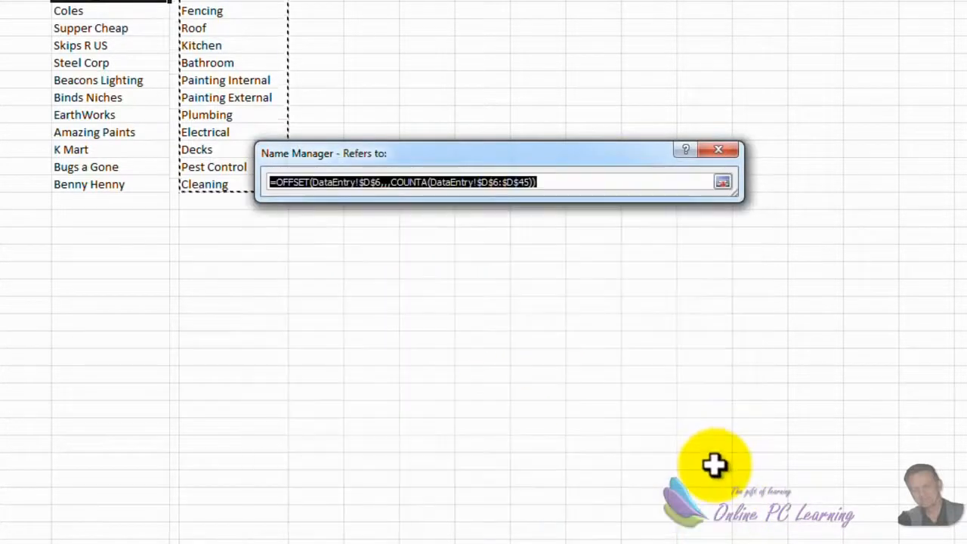
# Step: Close the name manager and build an orange header row from C5 of the Database sheet: Date, Store, Category, Amount, Description
pyautogui.click(713, 151)
pyautogui.click(721, 153)
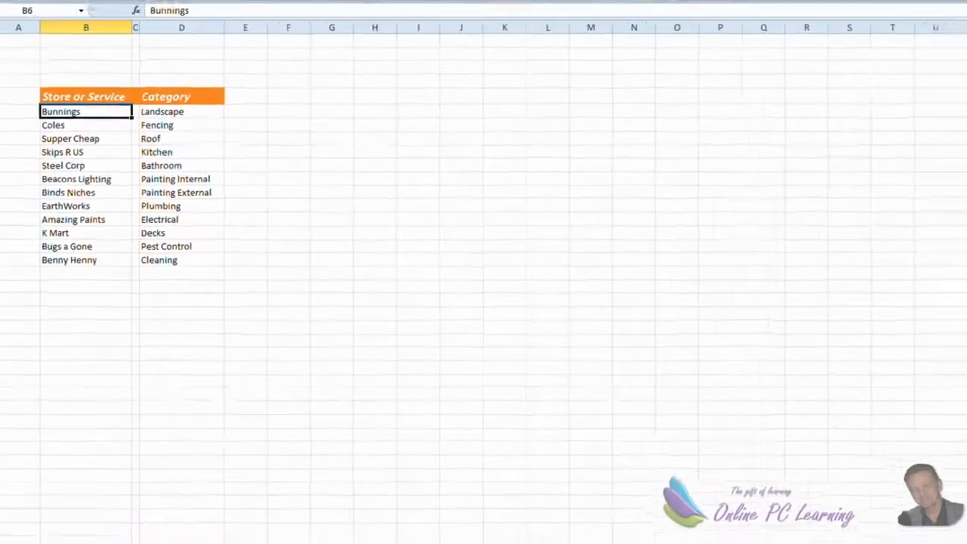
pyautogui.click(79, 522)
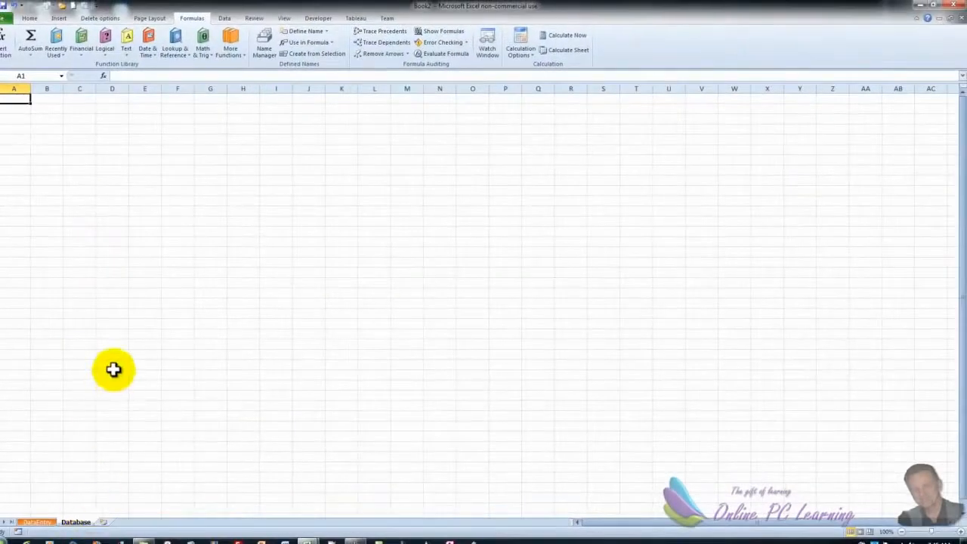
pyautogui.click(78, 139)
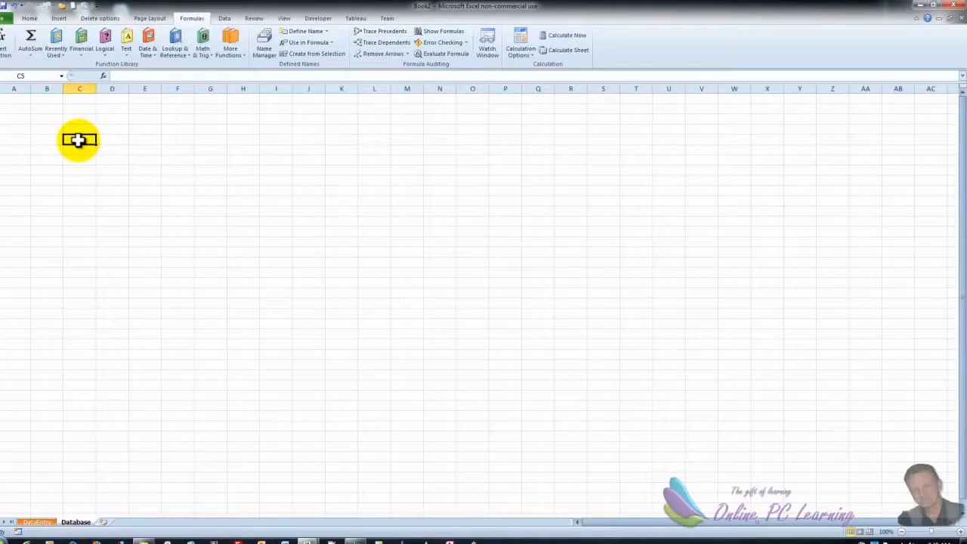
pyautogui.write('Date\tStore\tCategory\tAmount\tDescription')
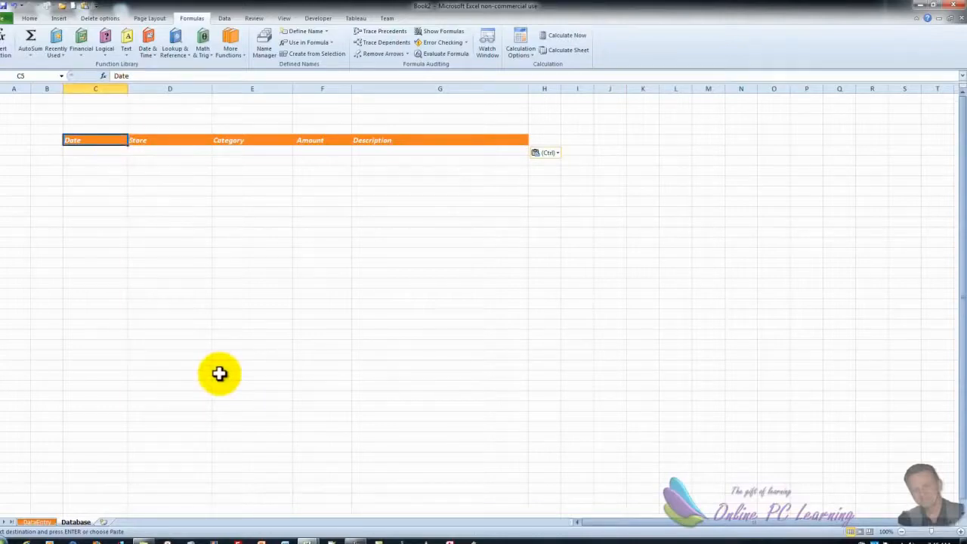
pyautogui.click(219, 373)
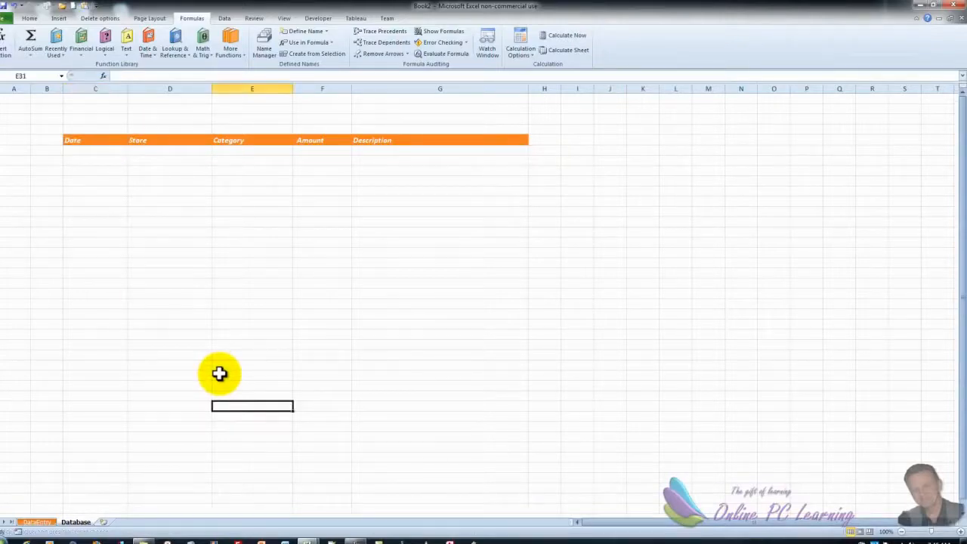
# Step: Start a new defined name called Summary with workbook scope, based on the Date header in C5
pyautogui.click(79, 138)
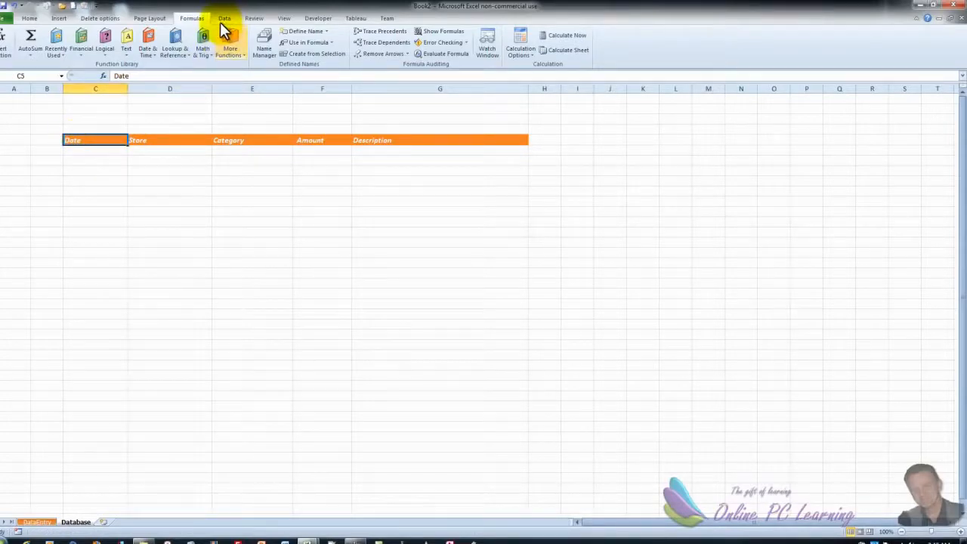
pyautogui.click(263, 44)
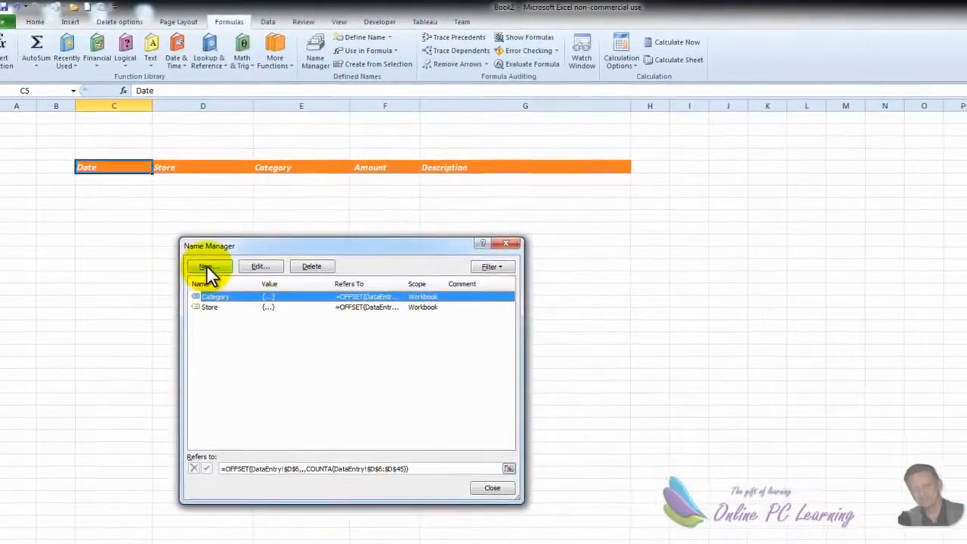
pyautogui.click(191, 247)
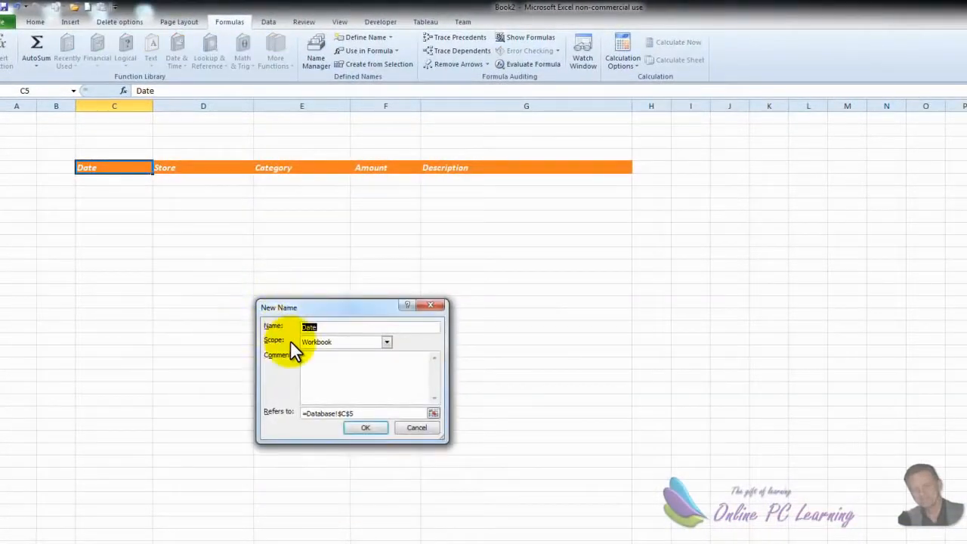
pyautogui.write('Summary')
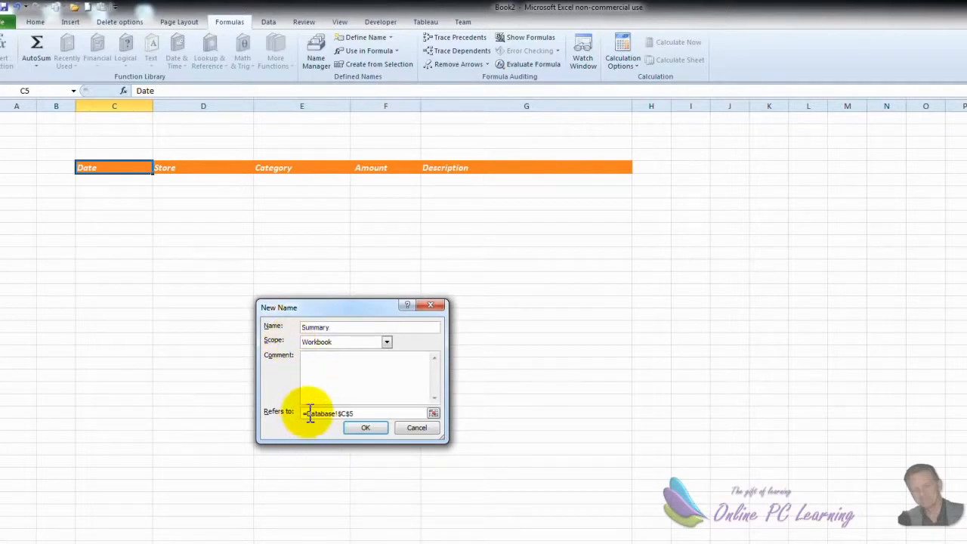
# Step: Make Summary refer to =OFFSET(Database!$C$5,,,COUNTA(Database!$C:$C),5), save the name and check which cells it covers
pyautogui.moveTo(306, 413); pyautogui.dragTo(363, 414)
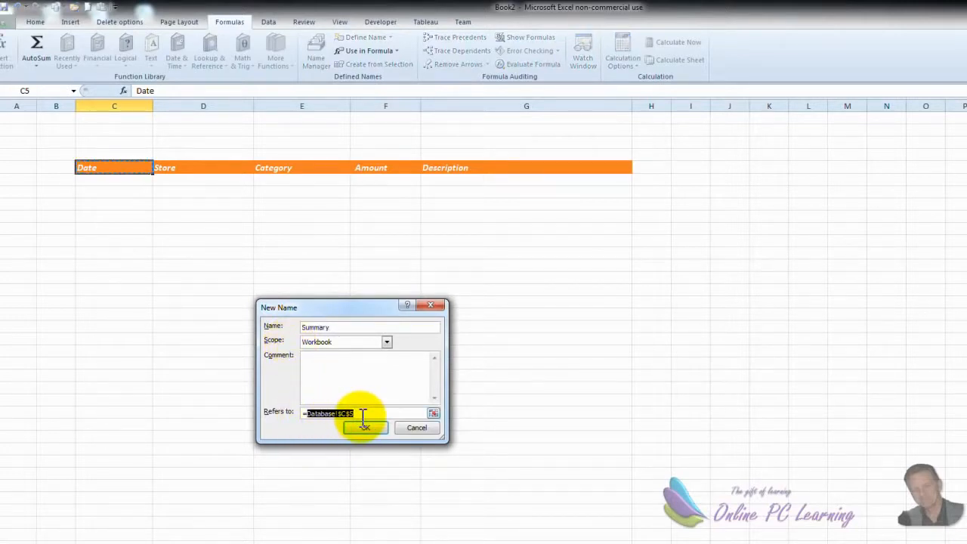
pyautogui.write('offset(')
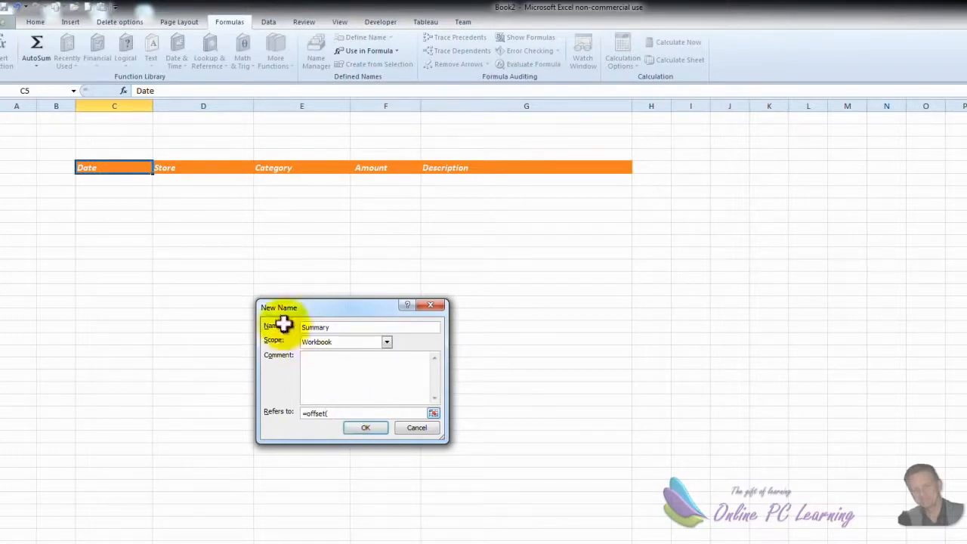
pyautogui.click(115, 164)
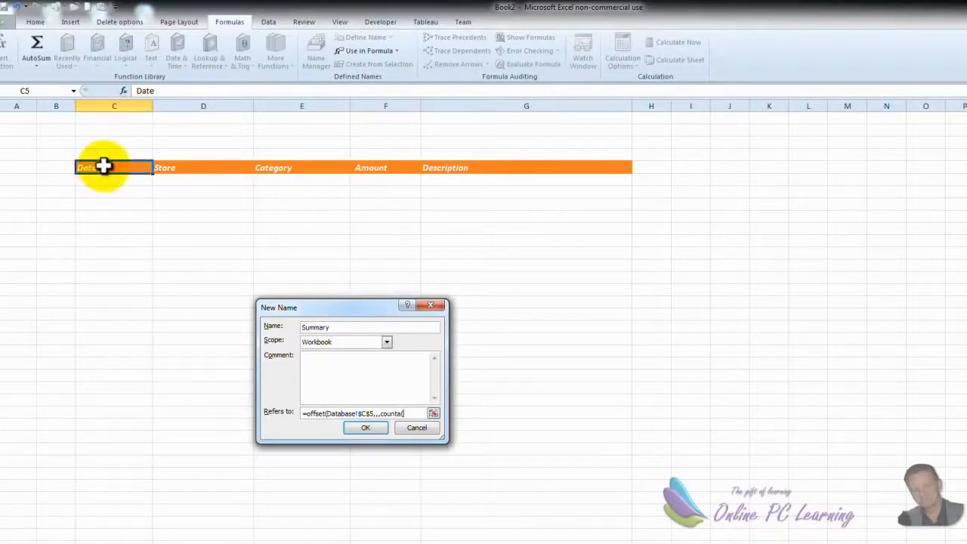
pyautogui.click(115, 98)
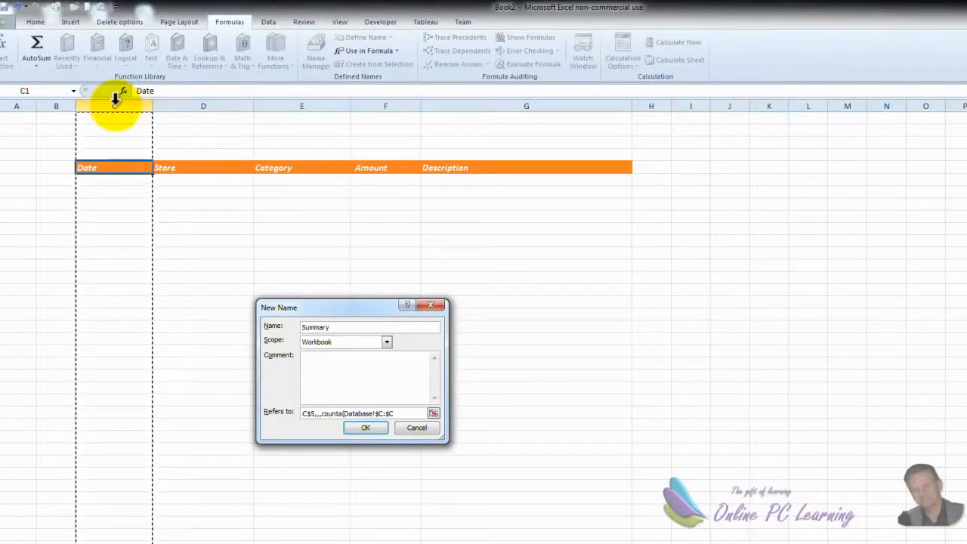
pyautogui.write('),5)')
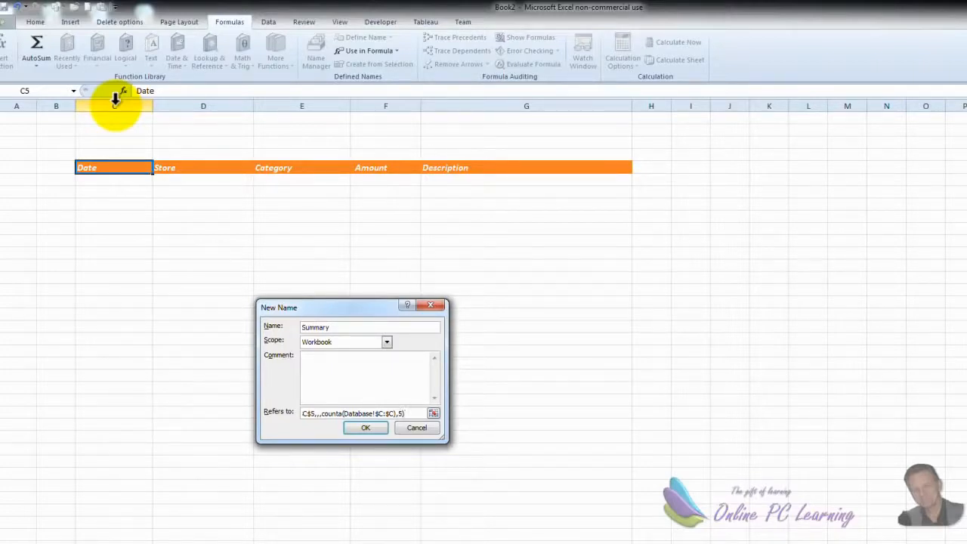
pyautogui.click(365, 427)
pyautogui.click(510, 469)
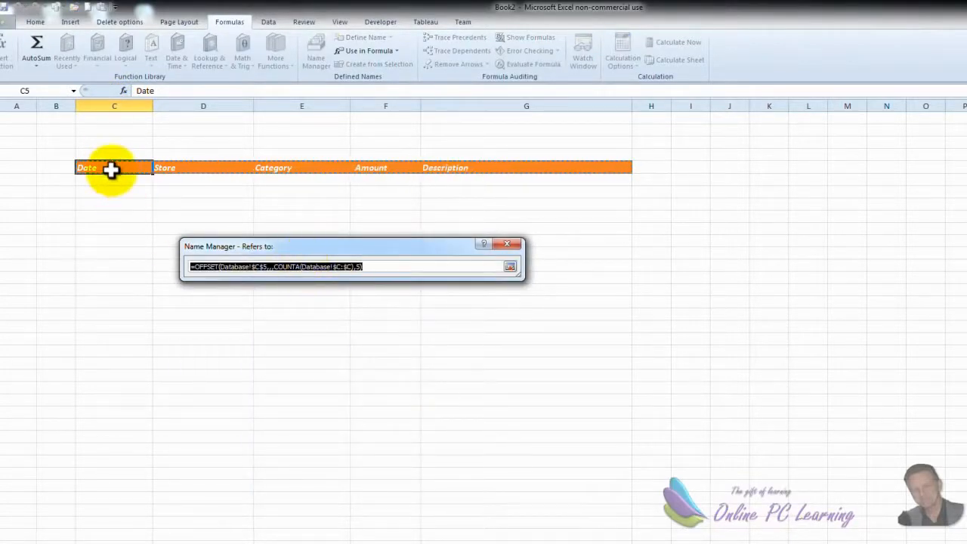
pyautogui.click(508, 243)
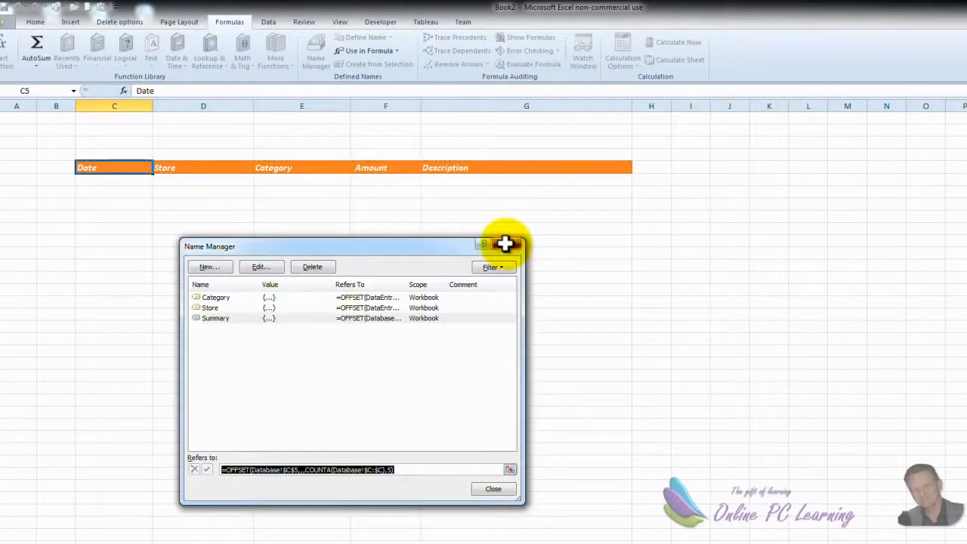
pyautogui.click(506, 244)
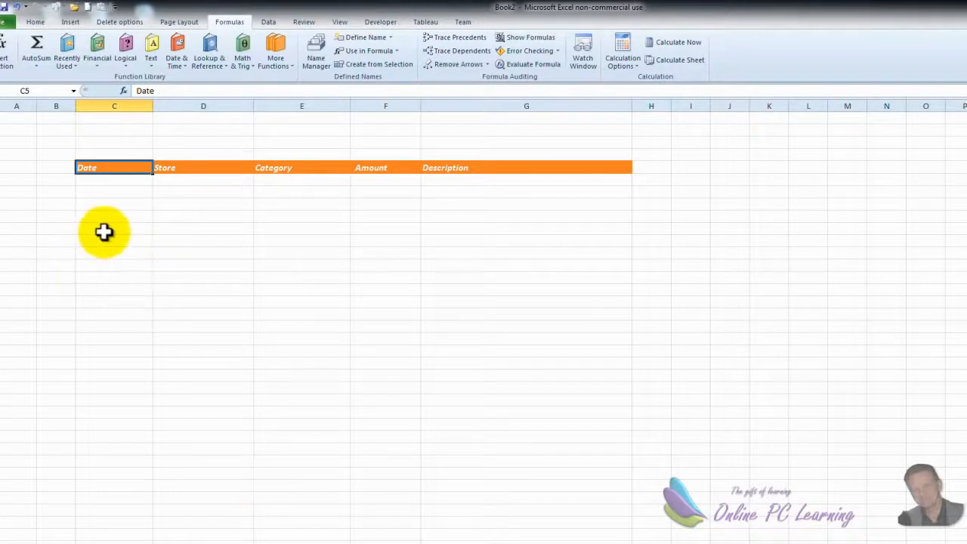
# Step: Draw a rounded rectangle about 3.3 cm wide and 0.9 cm high above the Date header, across C2:C3
pyautogui.click(205, 138)
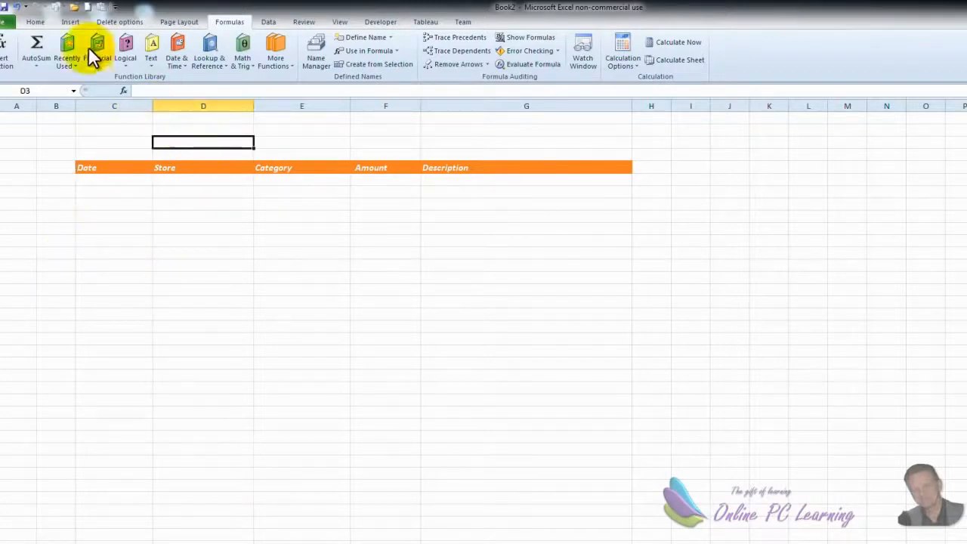
pyautogui.click(70, 23)
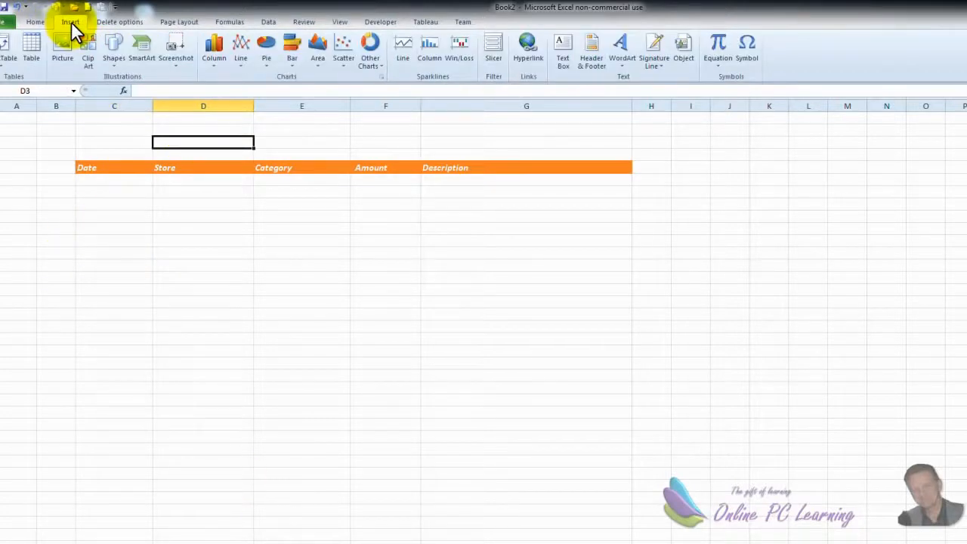
pyautogui.click(113, 63)
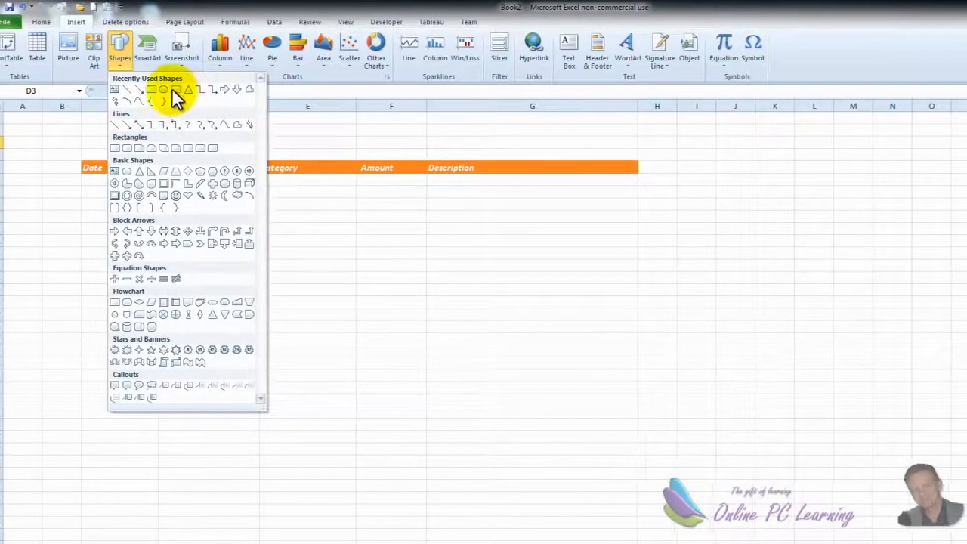
pyautogui.click(189, 90)
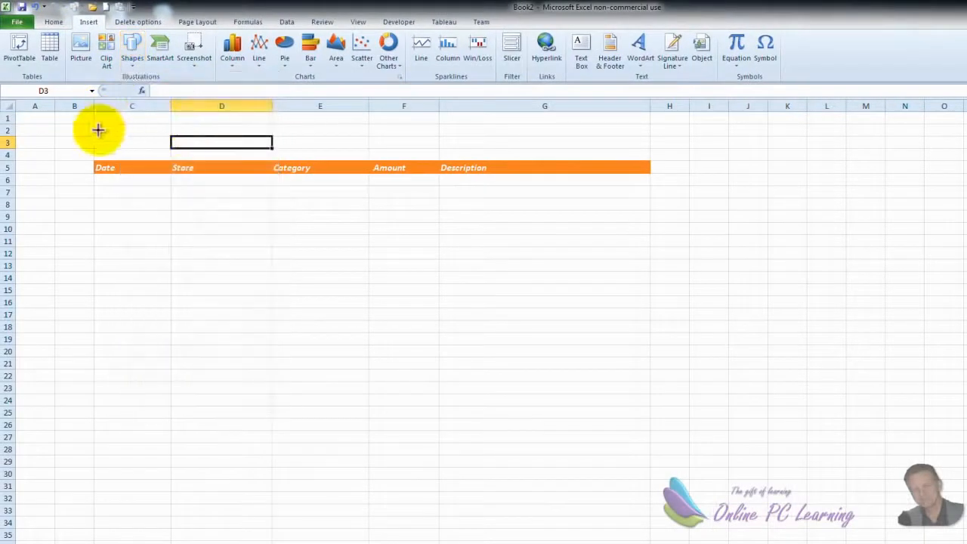
pyautogui.moveTo(95, 126)
pyautogui.mouseDown()
pyautogui.moveTo(168, 134)
pyautogui.moveTo(172, 147)
pyautogui.mouseUp()
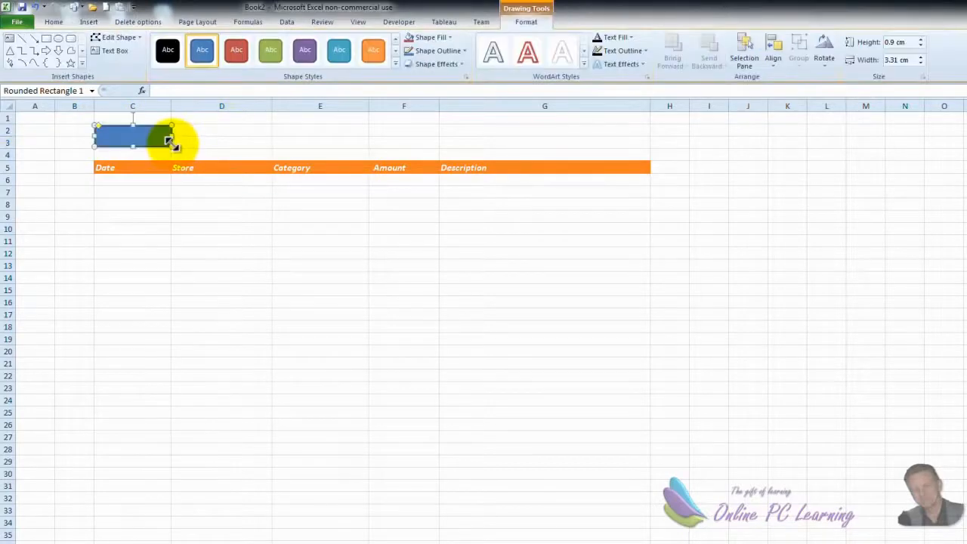
# Step: Set the rounded rectangle's object positioning to Don't move or size with cells
pyautogui.rightClick(159, 141)
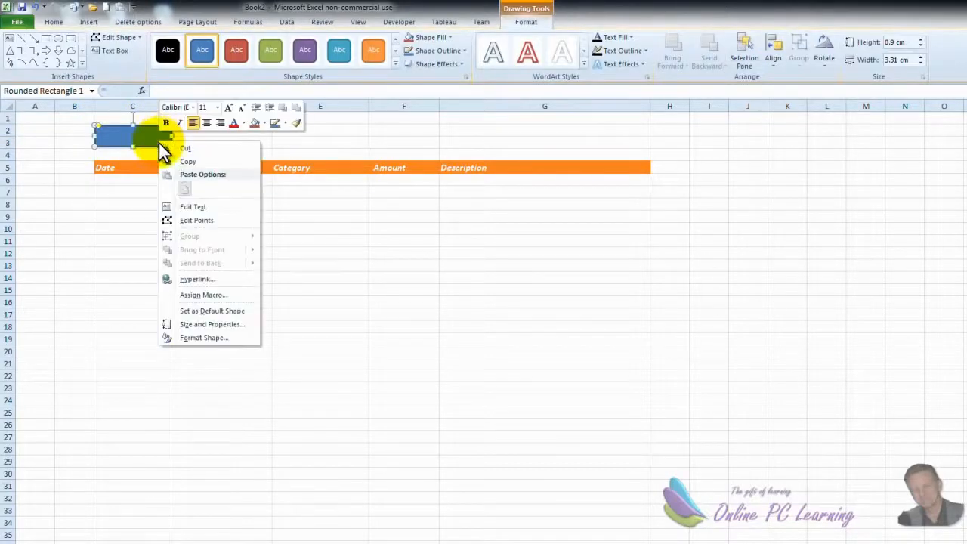
pyautogui.click(222, 333)
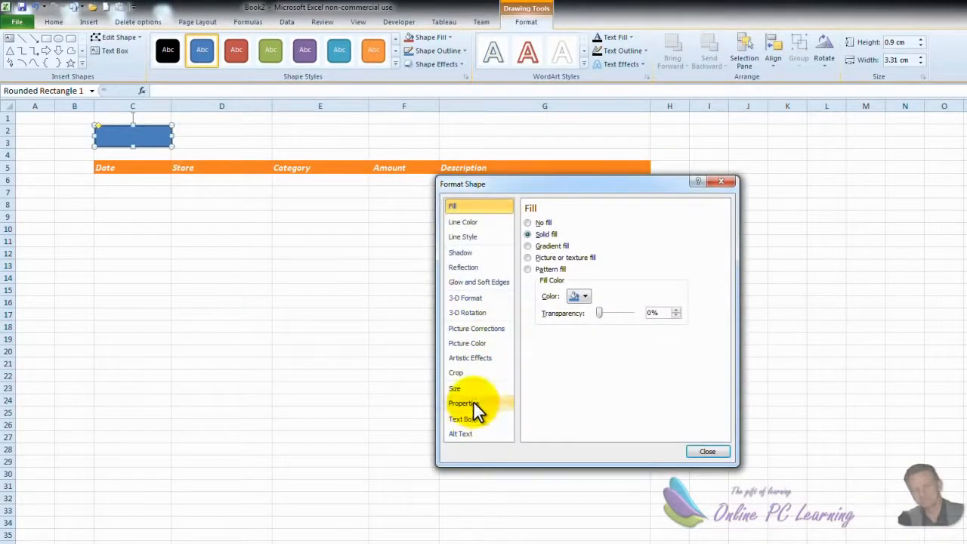
pyautogui.click(473, 402)
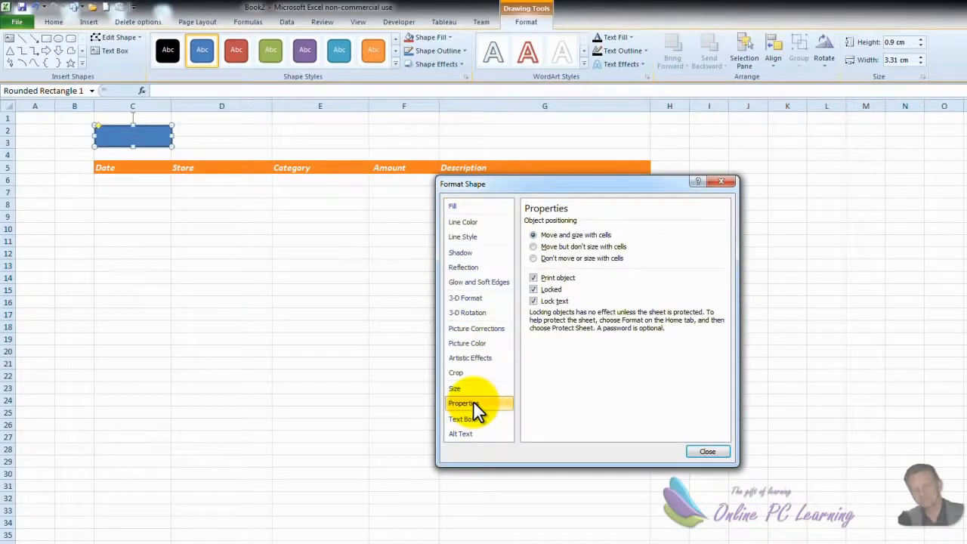
pyautogui.click(533, 257)
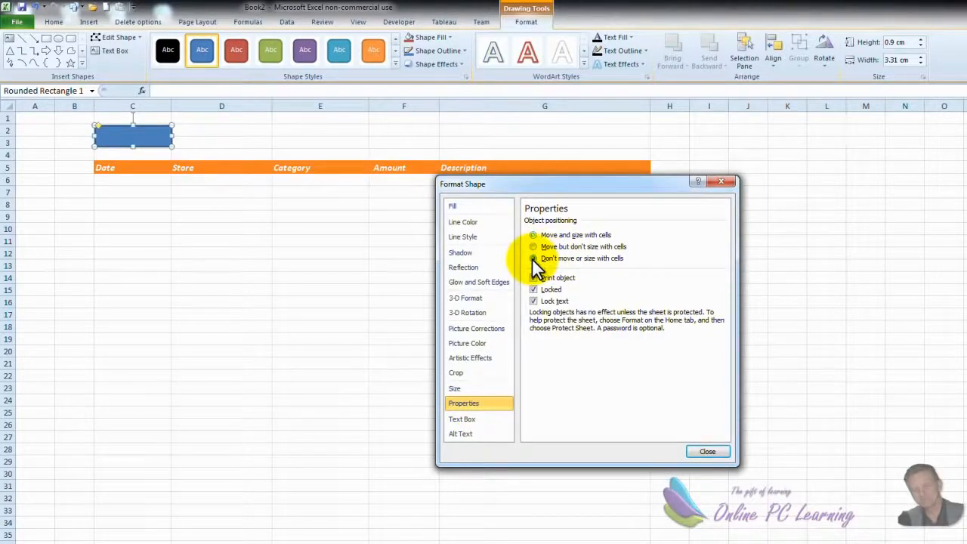
pyautogui.click(708, 450)
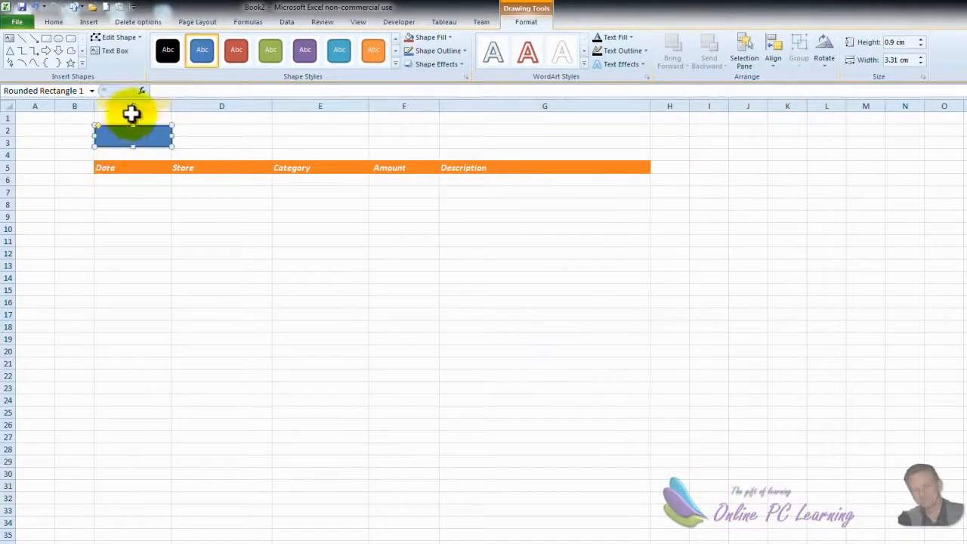
# Step: Apply the most intense orange shape style to the rectangle and label it Return in centred bold 14-point text
pyautogui.click(393, 62)
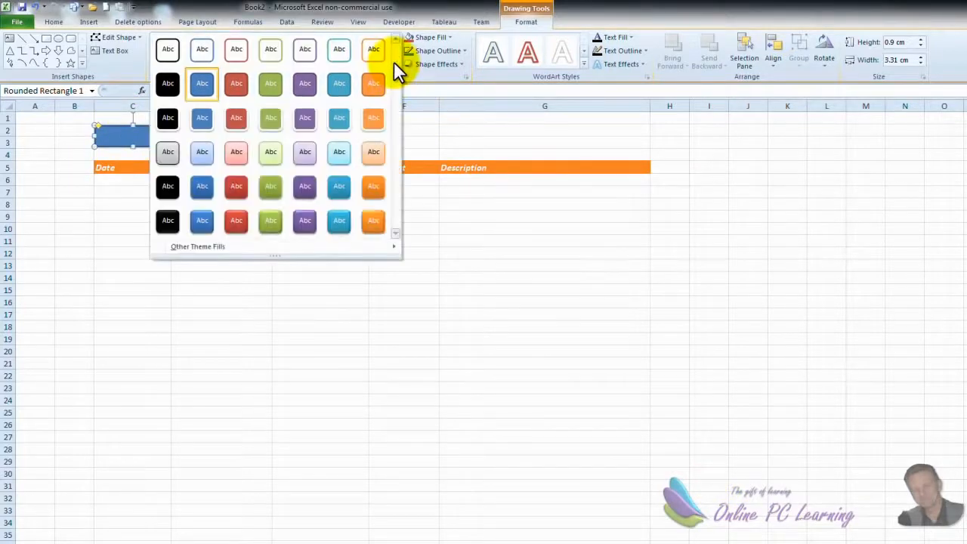
pyautogui.click(364, 224)
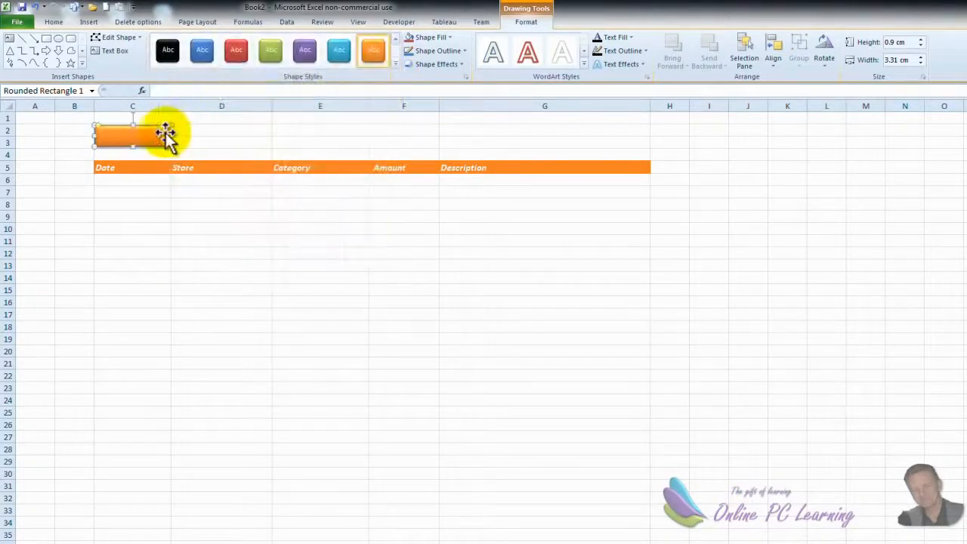
pyautogui.rightClick(167, 140)
pyautogui.click(197, 198)
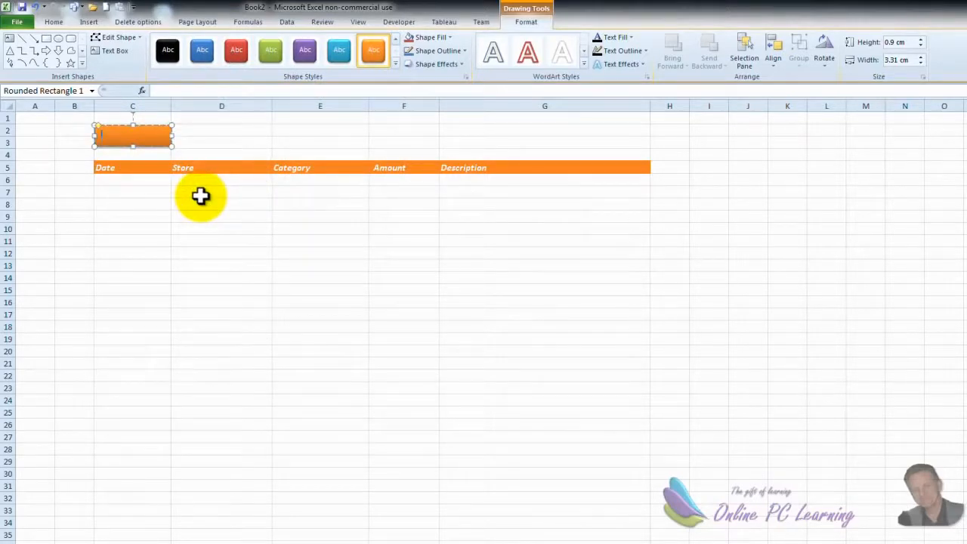
pyautogui.write('Return')
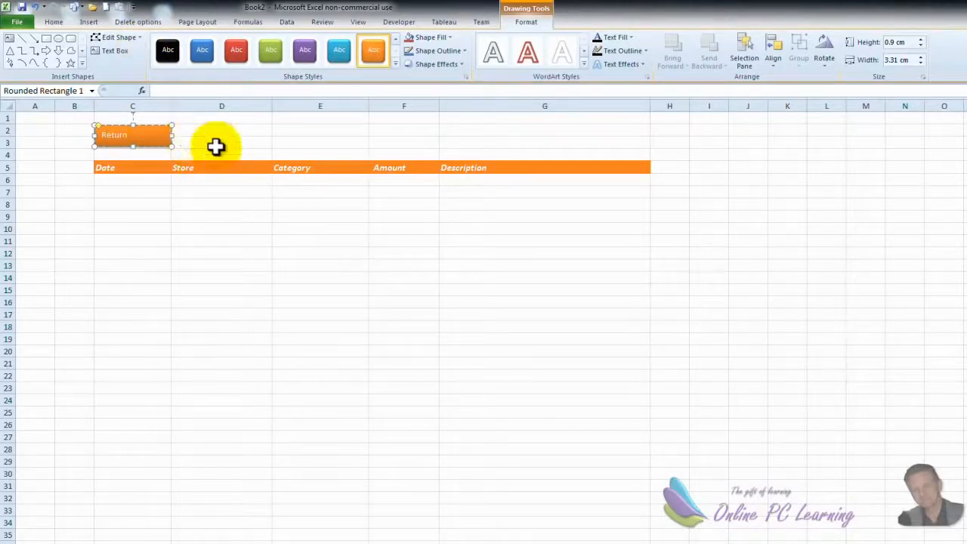
pyautogui.press('Escape')
pyautogui.press('Escape')
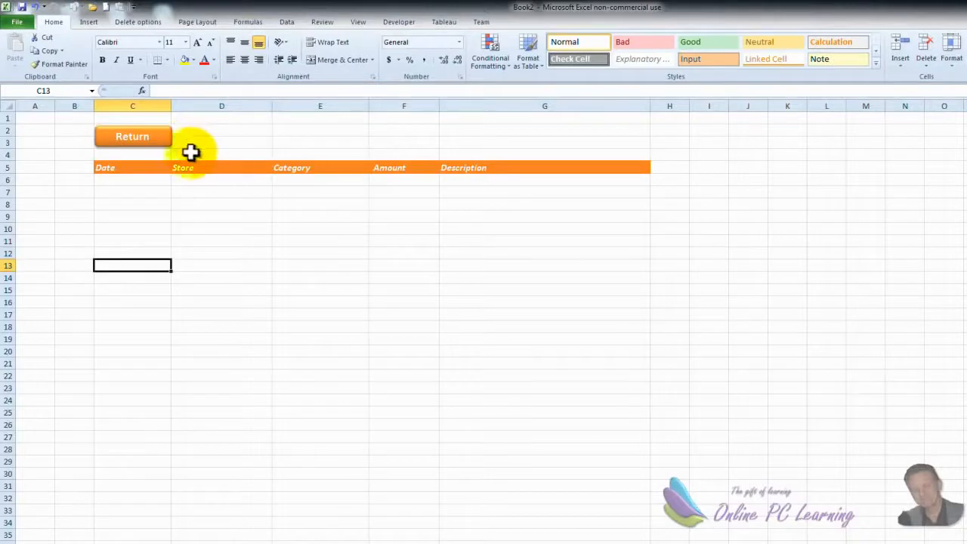
# Step: Copy the orange Return button from the Database sheet and paste it at B2 above the Store or Service header on the DataEntry sheet
pyautogui.rightClick(155, 136)
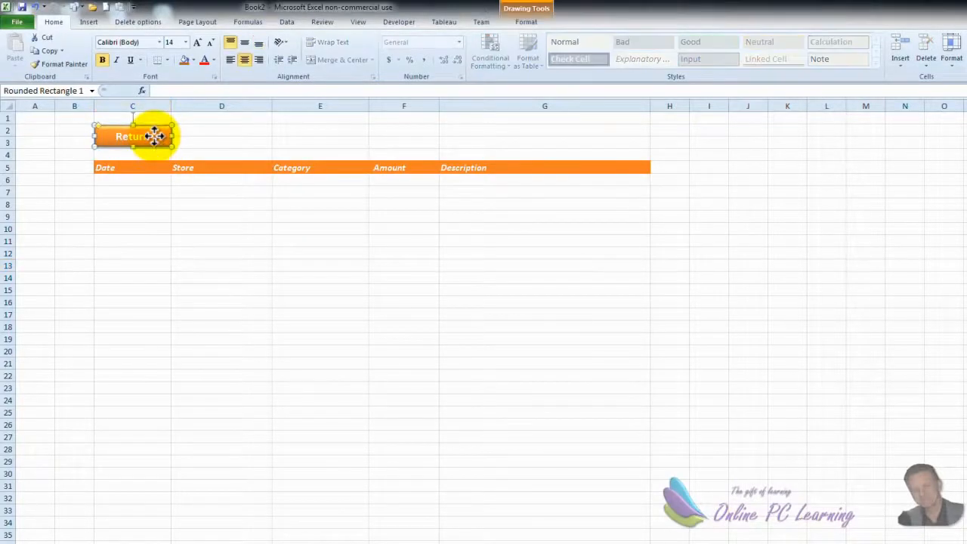
pyautogui.click(184, 157)
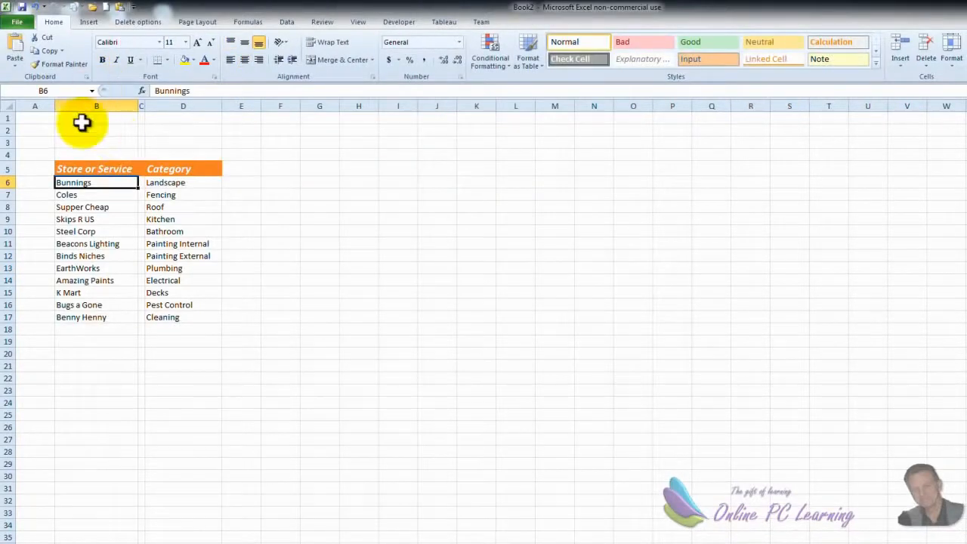
pyautogui.rightClick(78, 130)
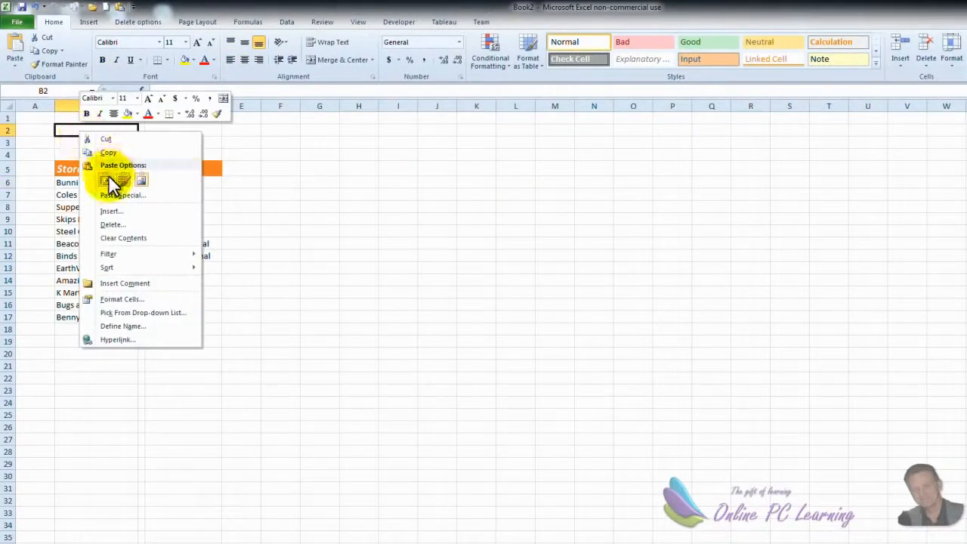
pyautogui.click(106, 178)
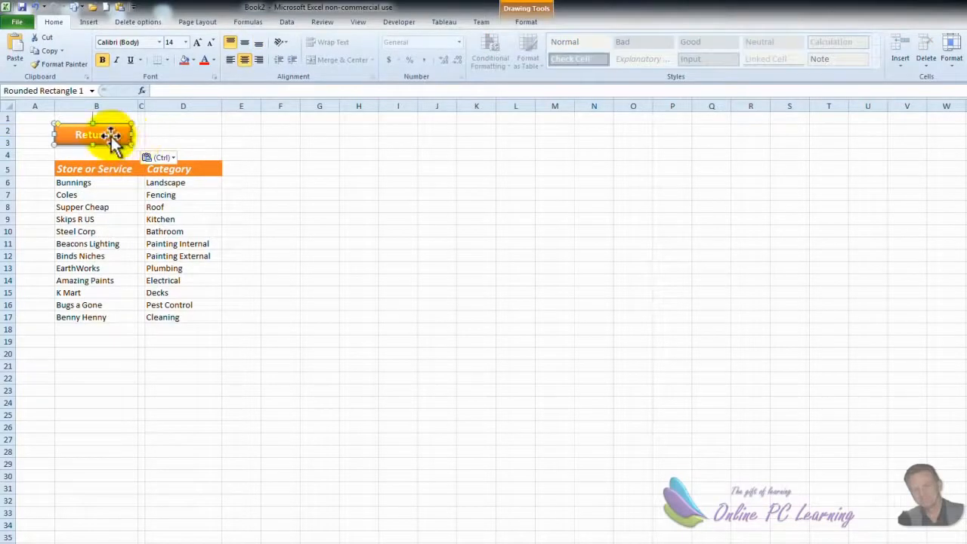
# Step: Change the label of the pasted button above the Store or Service list to Userform
pyautogui.rightClick(111, 135)
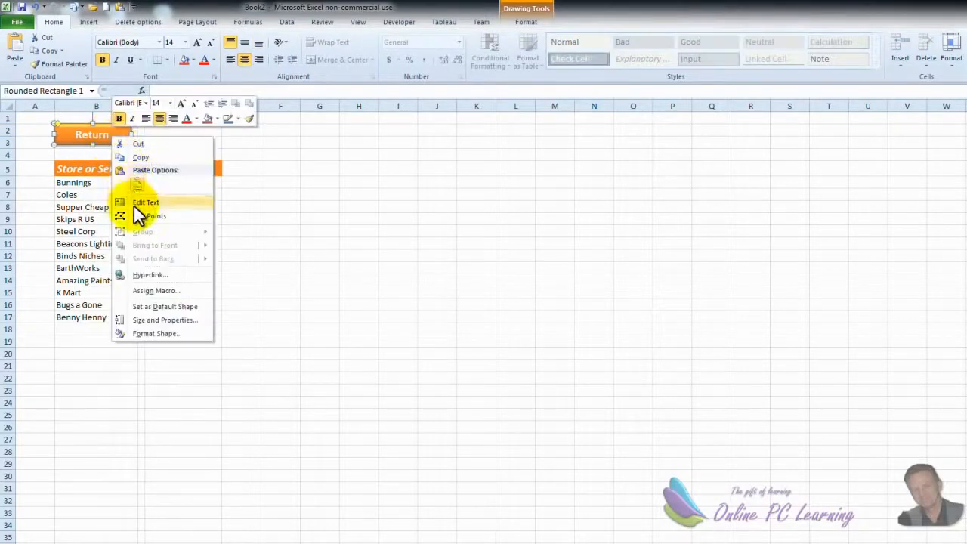
pyautogui.click(134, 202)
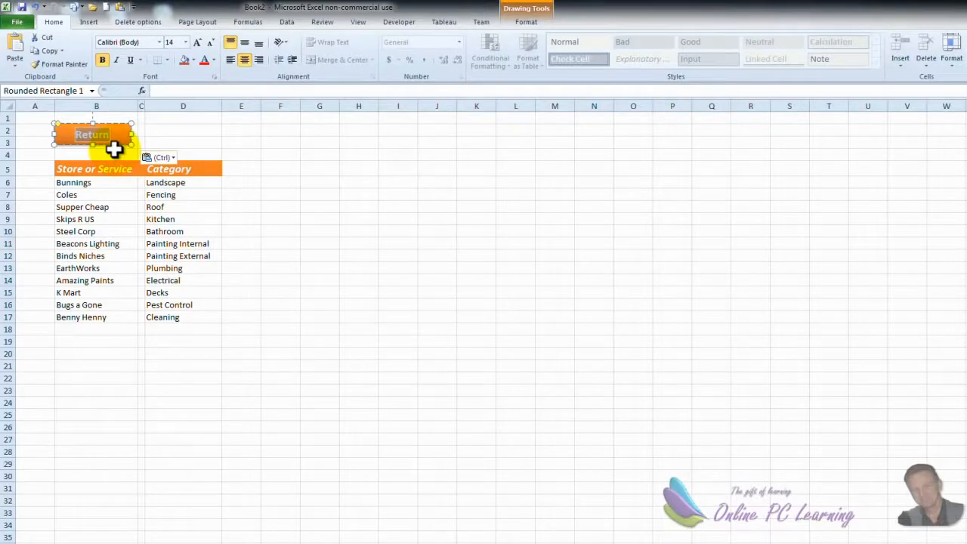
pyautogui.write('Userta')
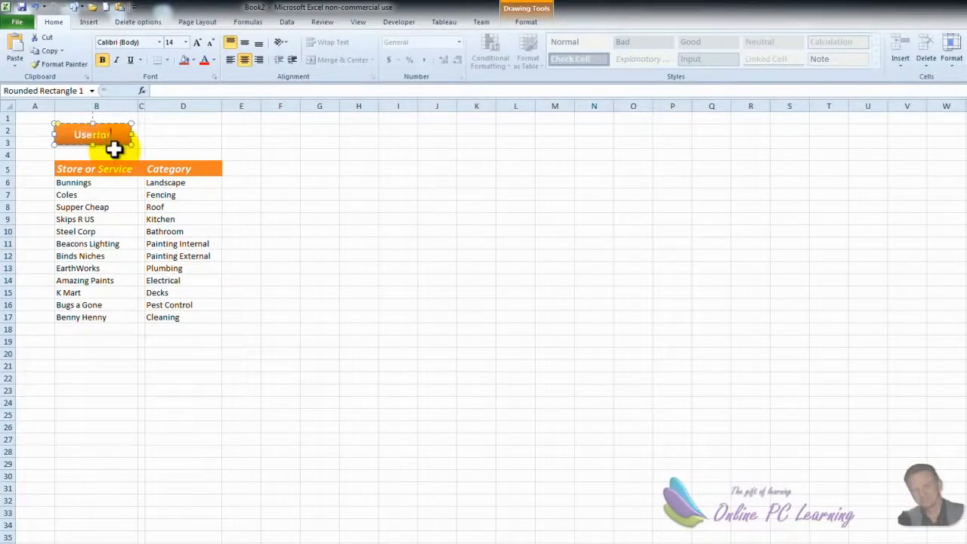
pyautogui.write('rm')
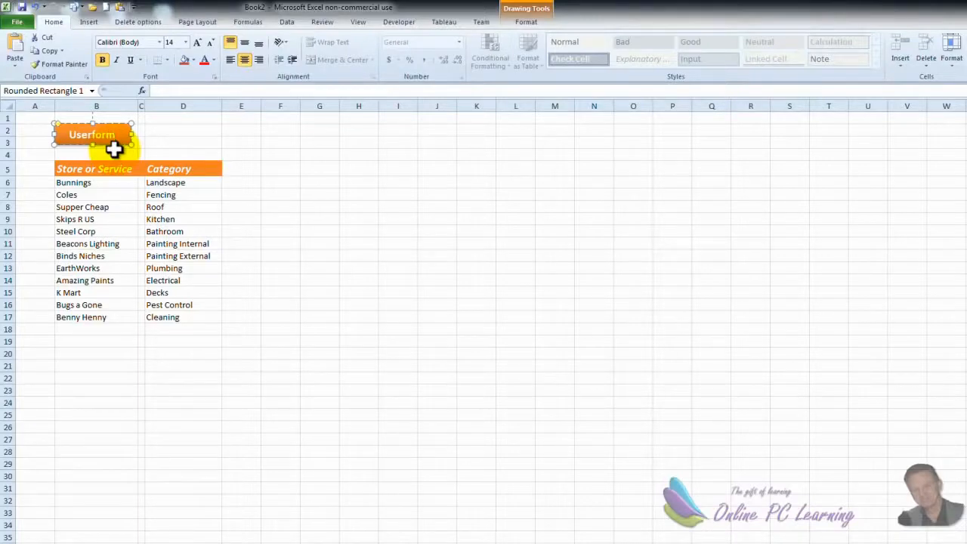
pyautogui.click(186, 141)
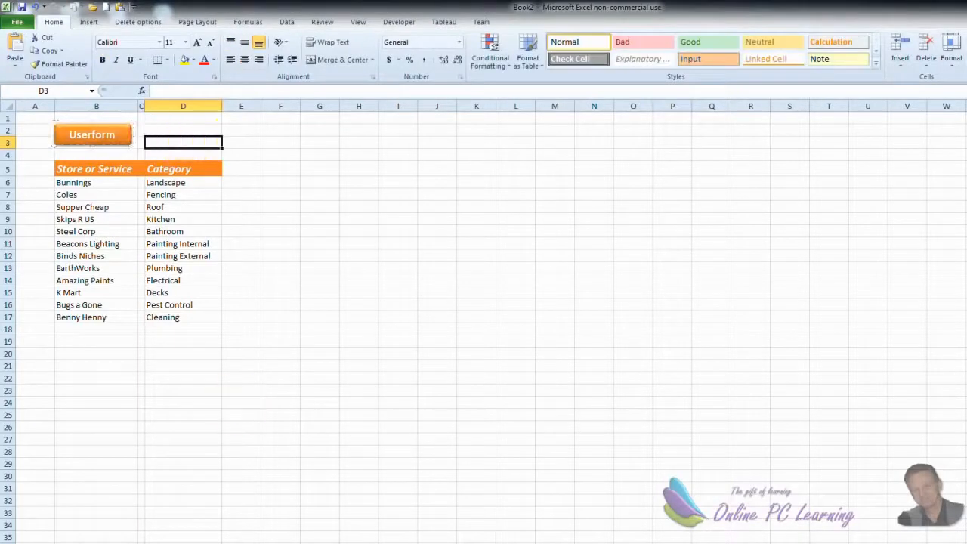
# Step: Format the whole Date column C on the Database sheet as a date of type 14-Mar-01
pyautogui.hotkey('ctrl', 'pagedown')
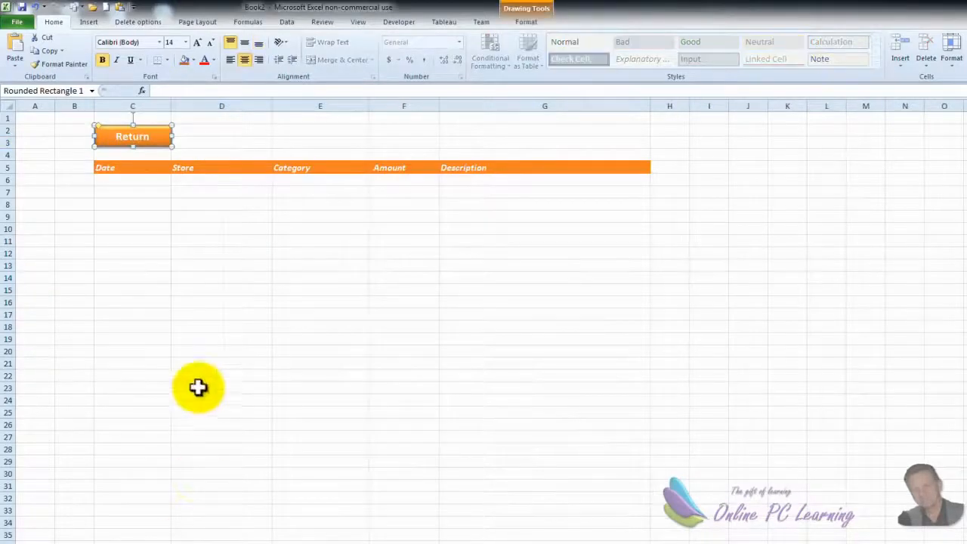
pyautogui.click(143, 97)
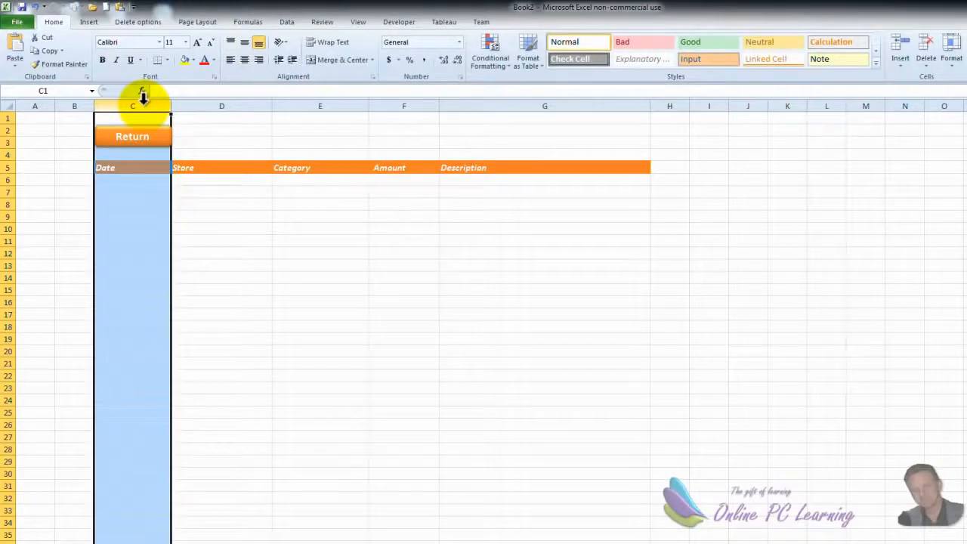
pyautogui.rightClick(142, 96)
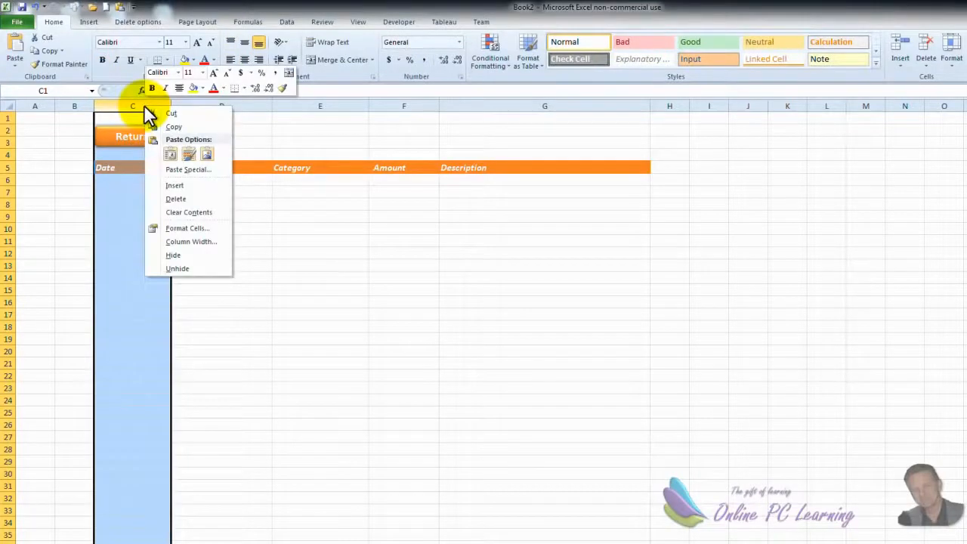
pyautogui.click(210, 227)
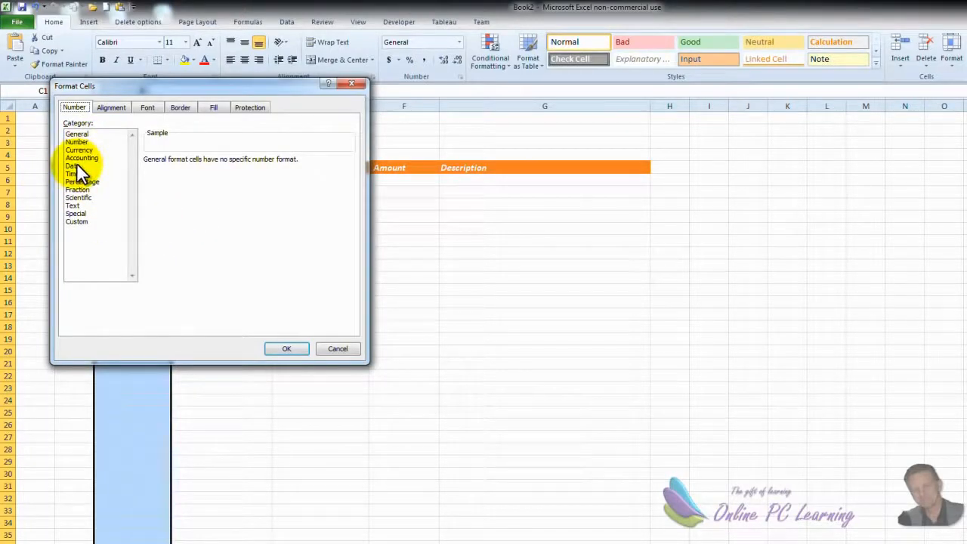
pyautogui.click(75, 165)
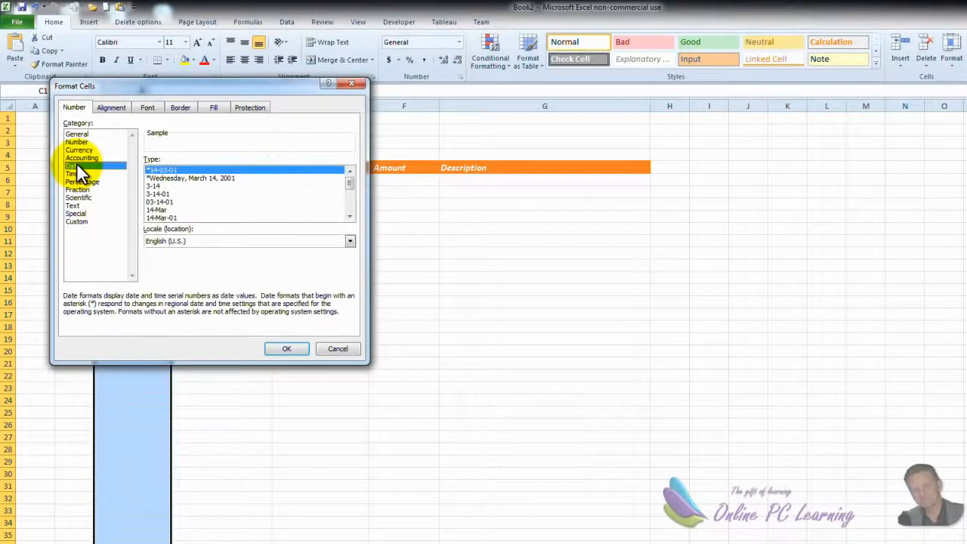
pyautogui.click(156, 216)
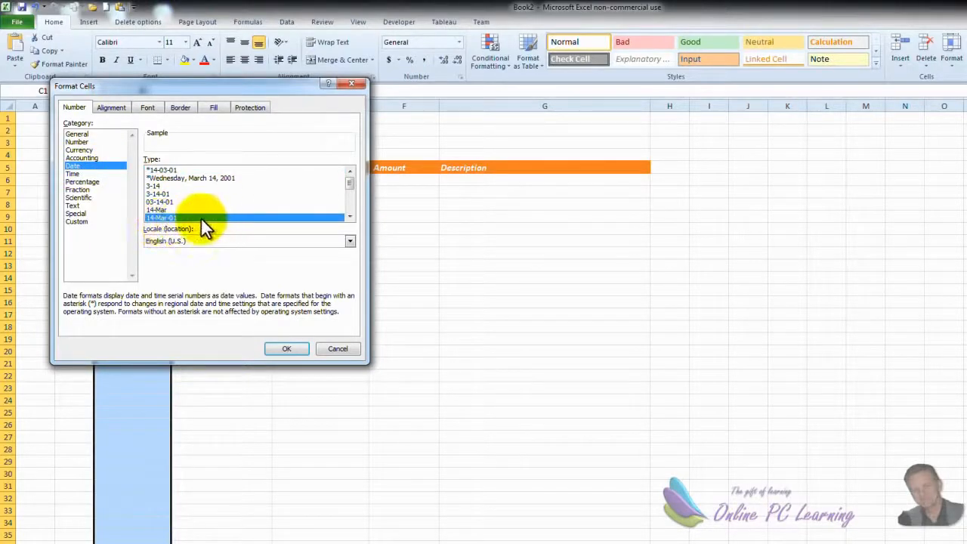
pyautogui.click(287, 348)
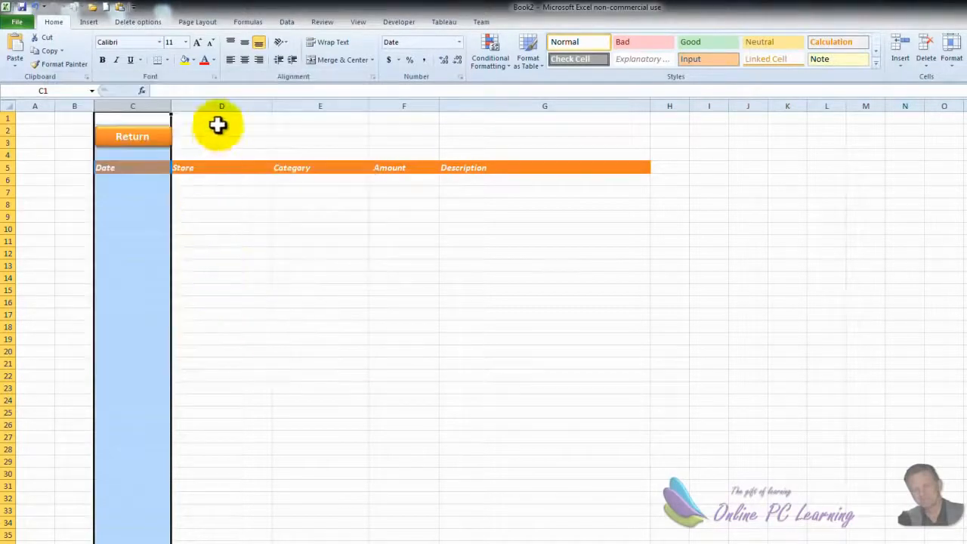
# Step: Apply the Accounting number format to the Amount column F and go back to the DataEntry sheet
pyautogui.click(407, 102)
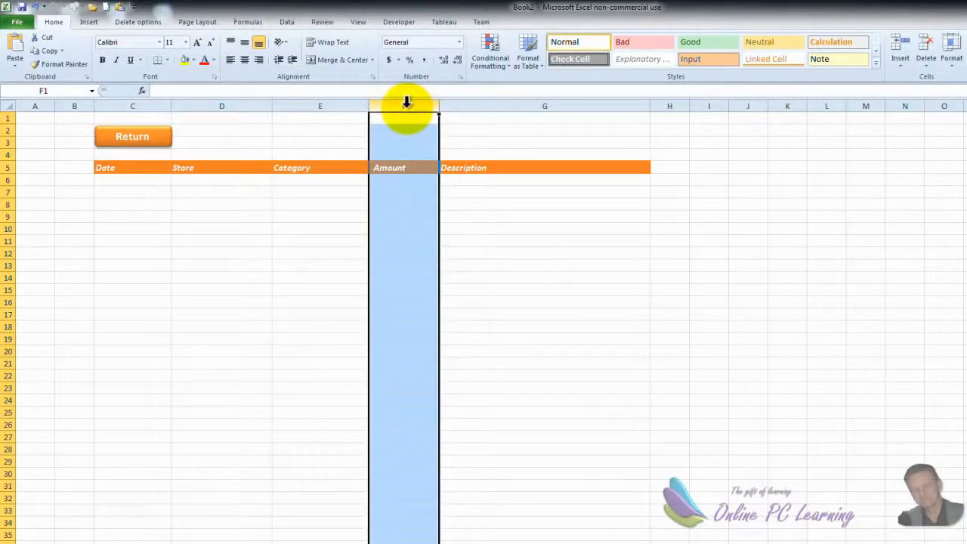
pyautogui.click(390, 59)
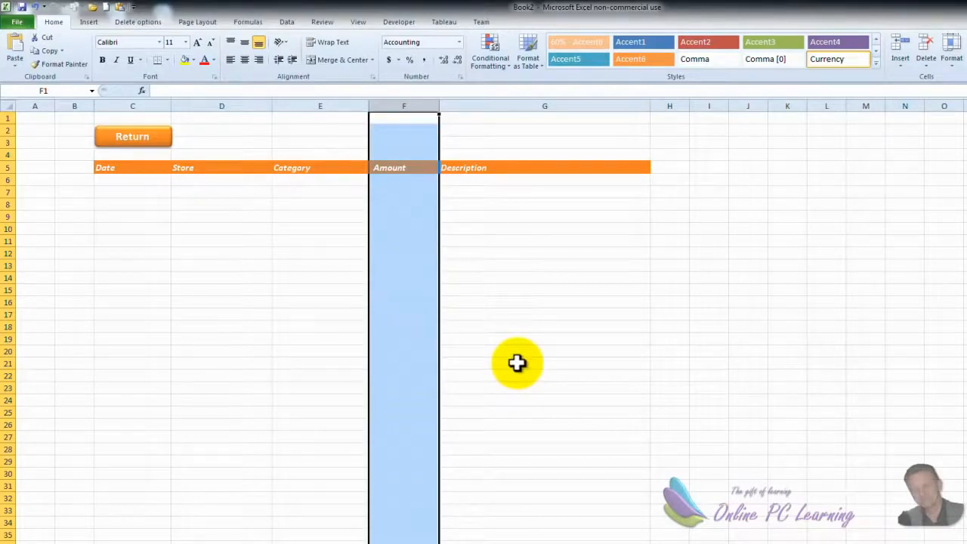
pyautogui.click(264, 543)
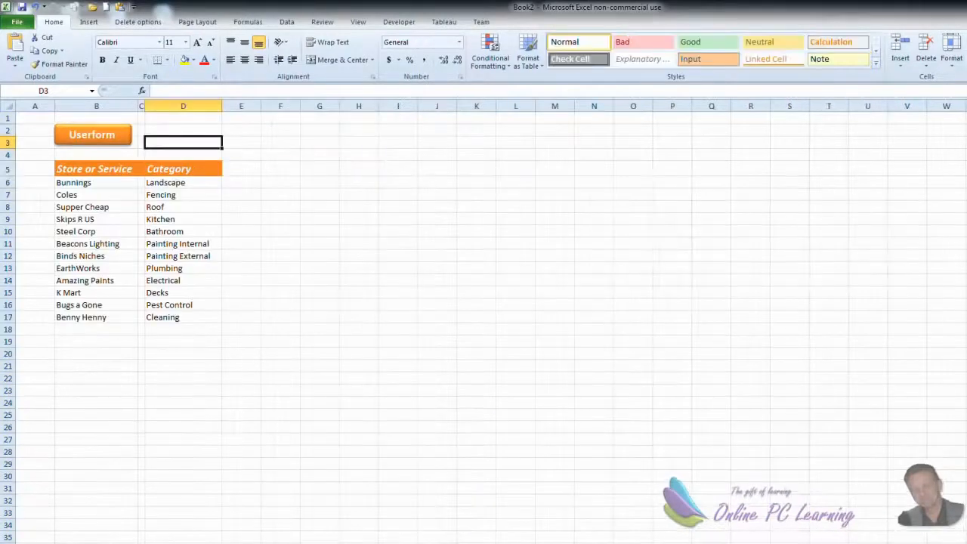
pyautogui.click(315, 442)
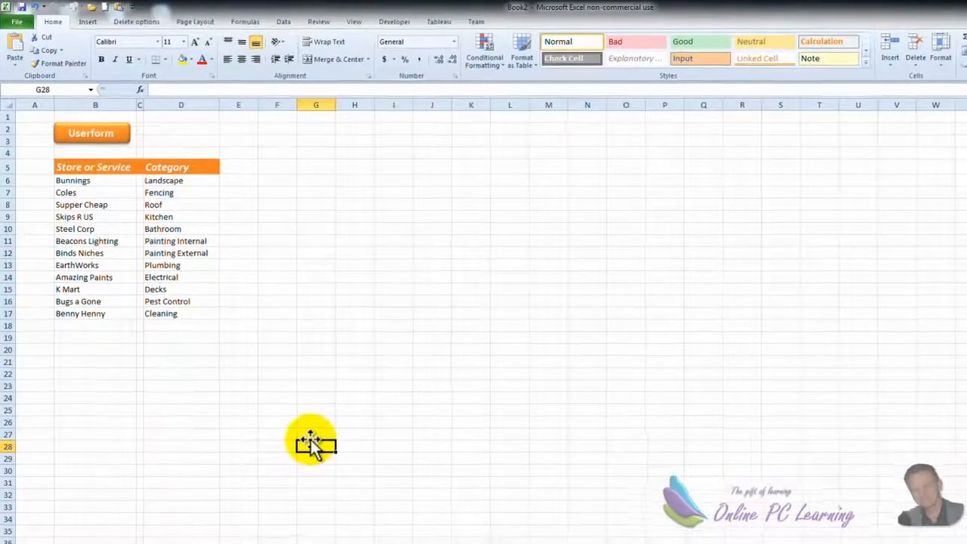